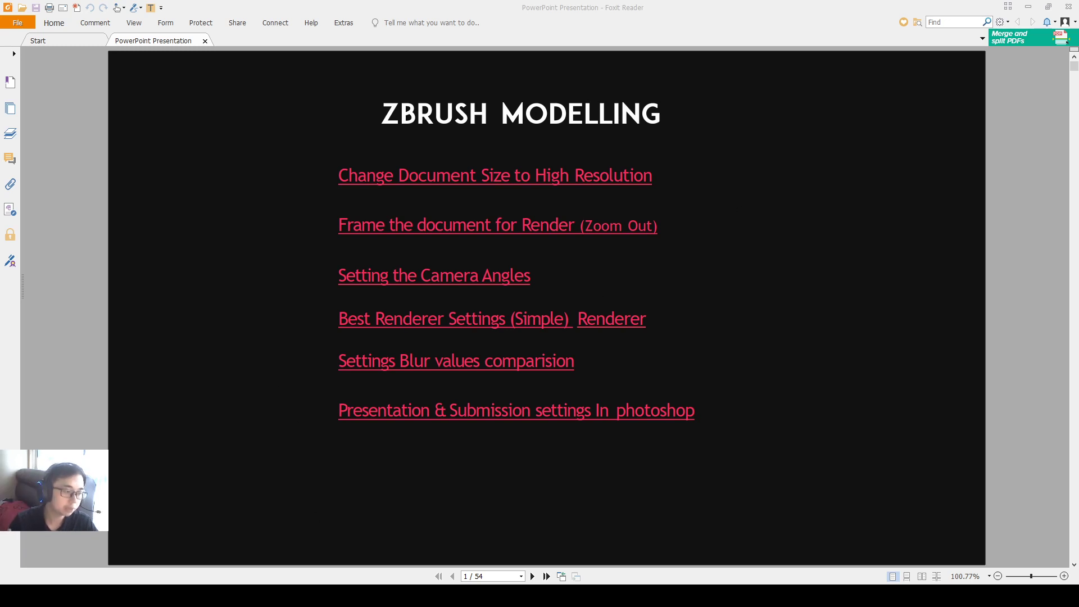
Step: Locate Rendering directly_in_Zbrush_v05.pdf in the Temp_Wk2 folder, then return to the presentation in Foxit Reader
key("alt+Tab")
left_click(866, 273)
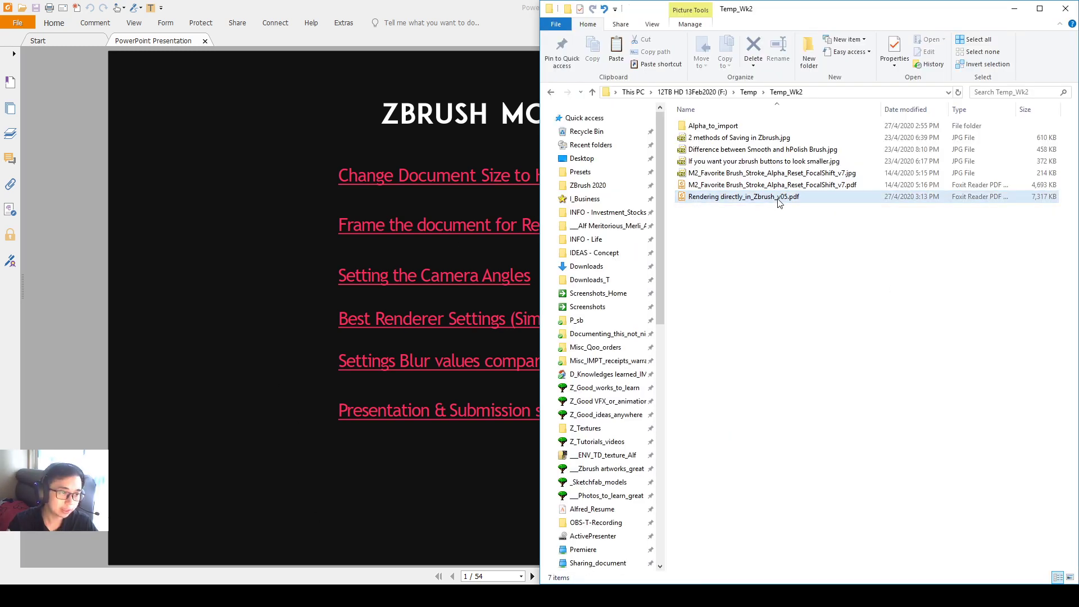
left_click(779, 202)
left_click(793, 200)
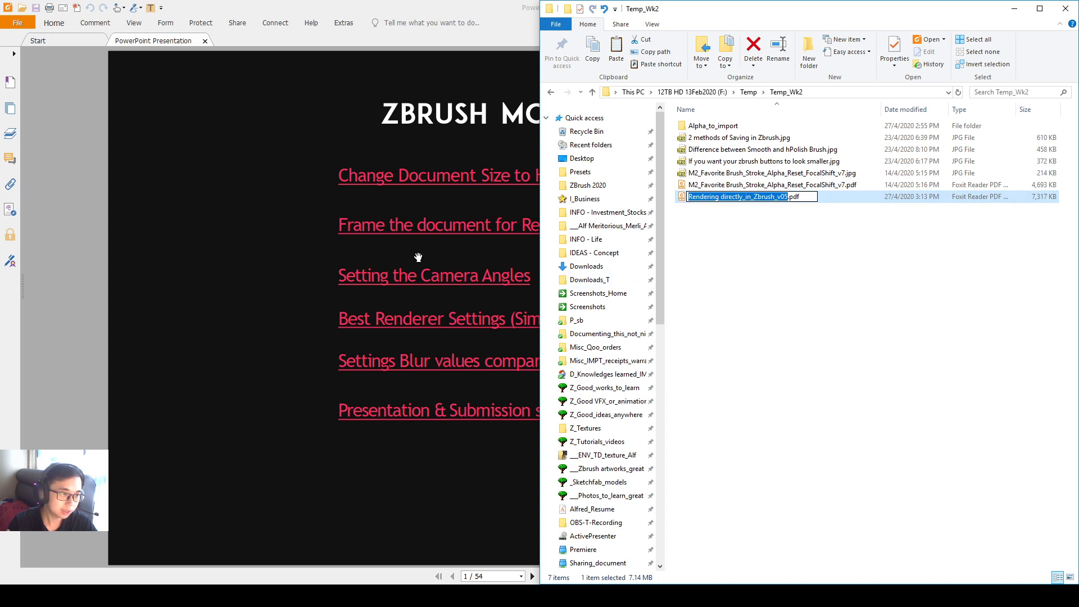
left_click(265, 279)
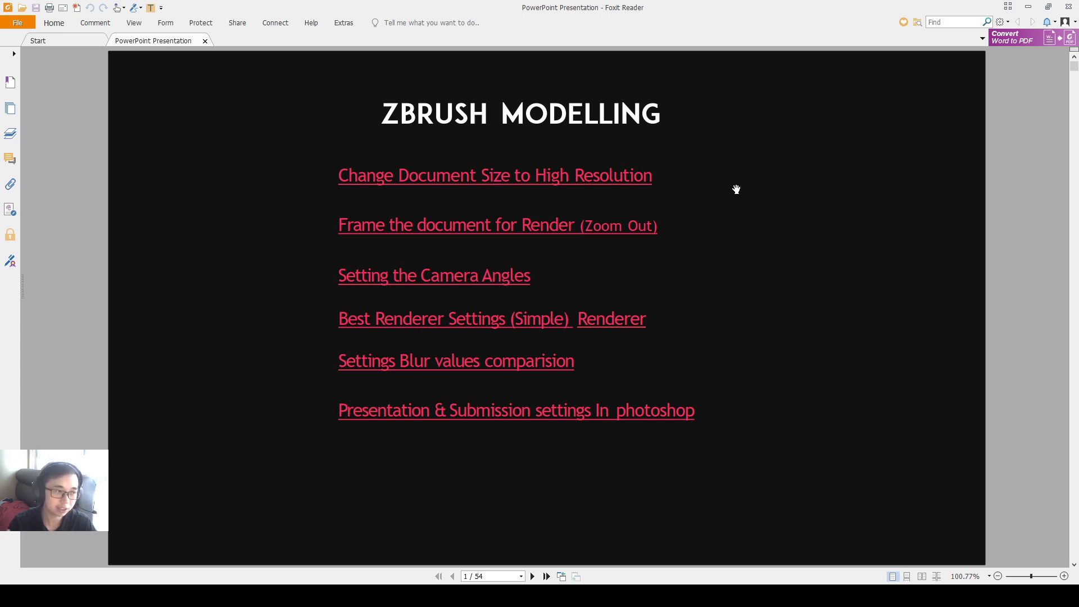
Step: Open the Change Document Size to High Resolution section and read its slides up to slide 16, on the cleared canvas
left_click(483, 175)
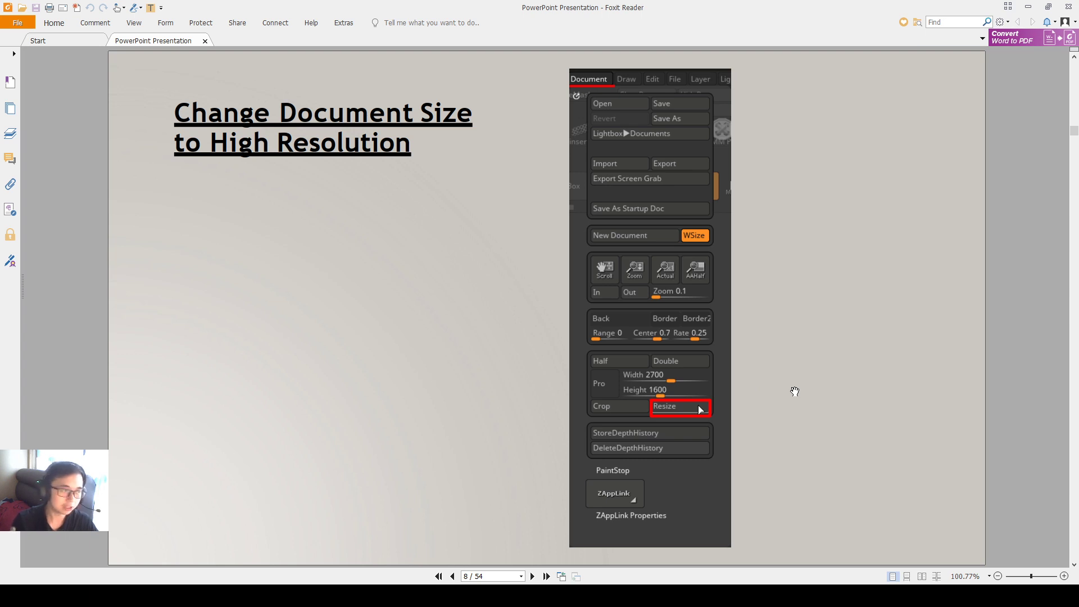
scroll(794, 392, "down", 1)
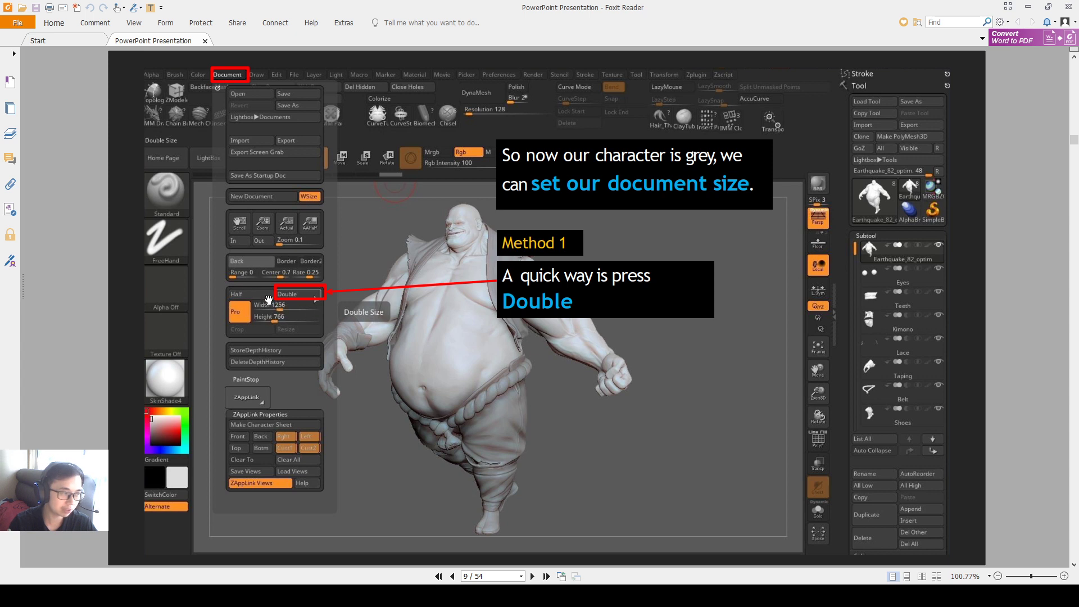
scroll(303, 313, "down", 1)
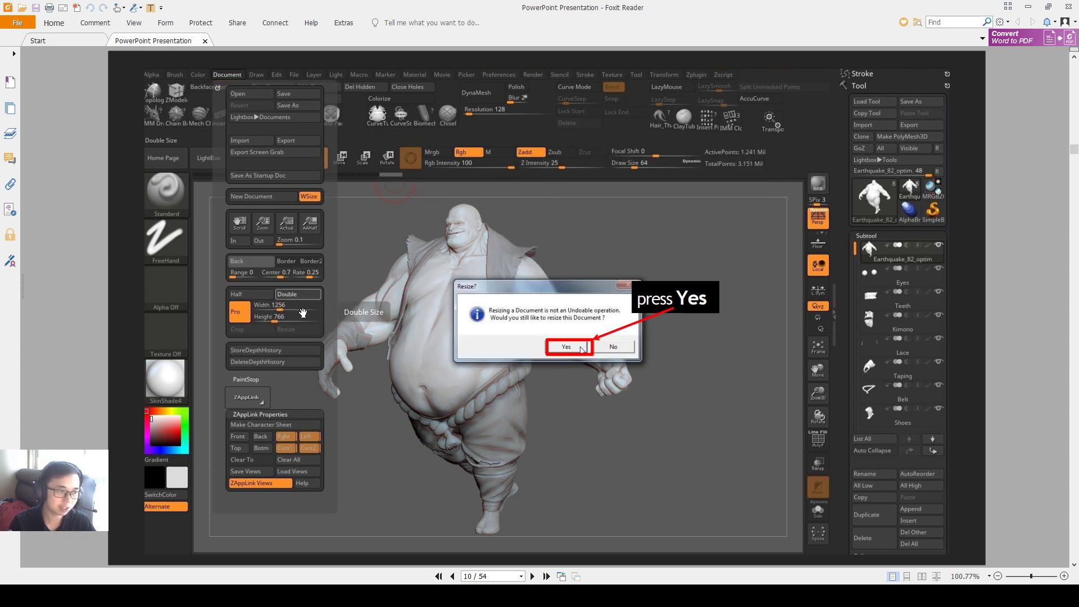
scroll(303, 313, "down", 1)
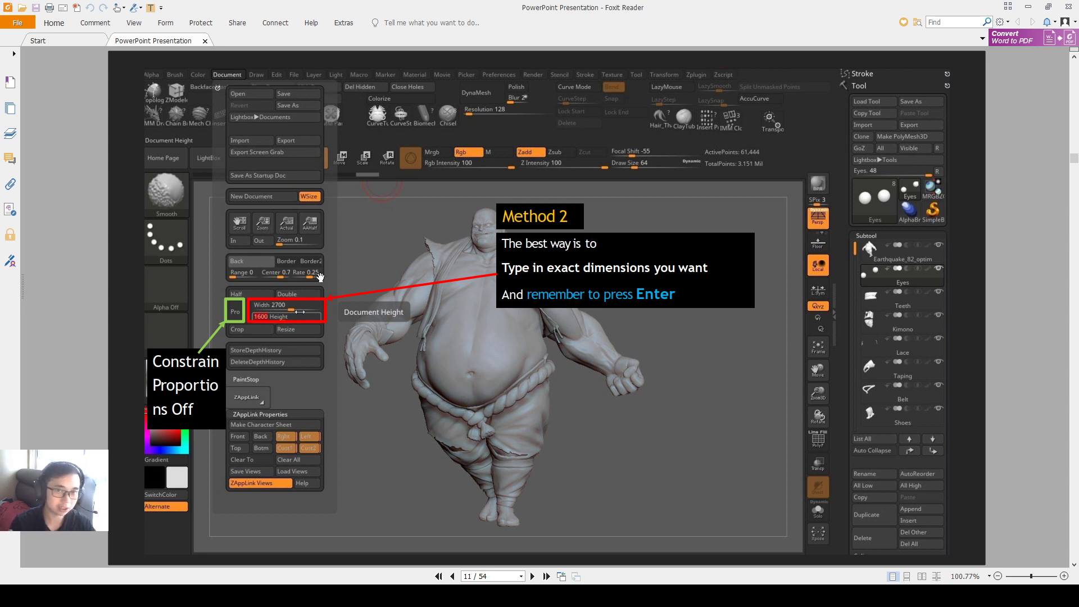
key("Page_Down")
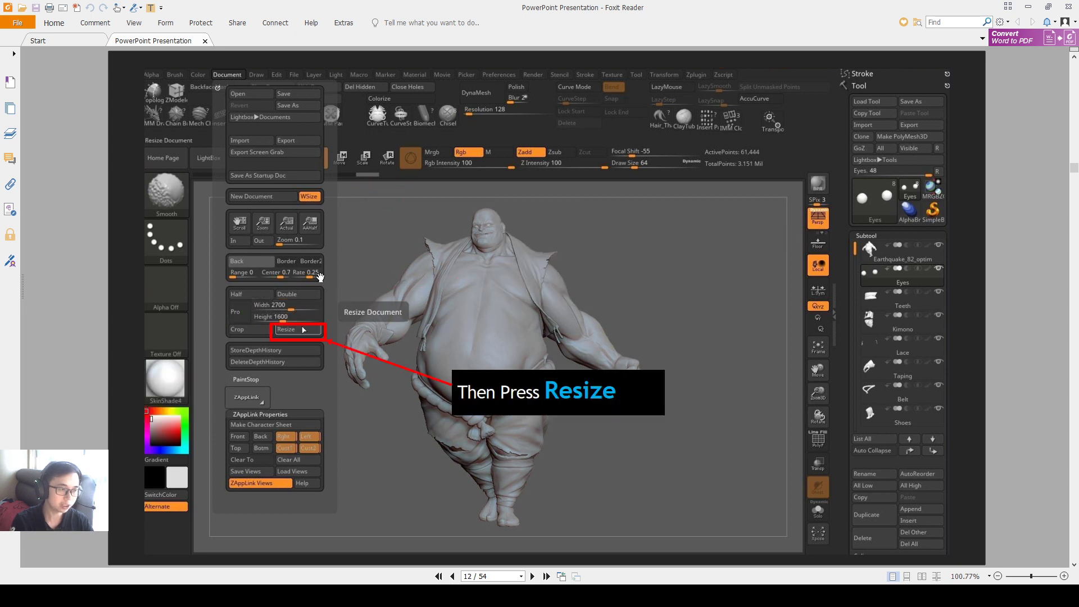
key("Page_Down")
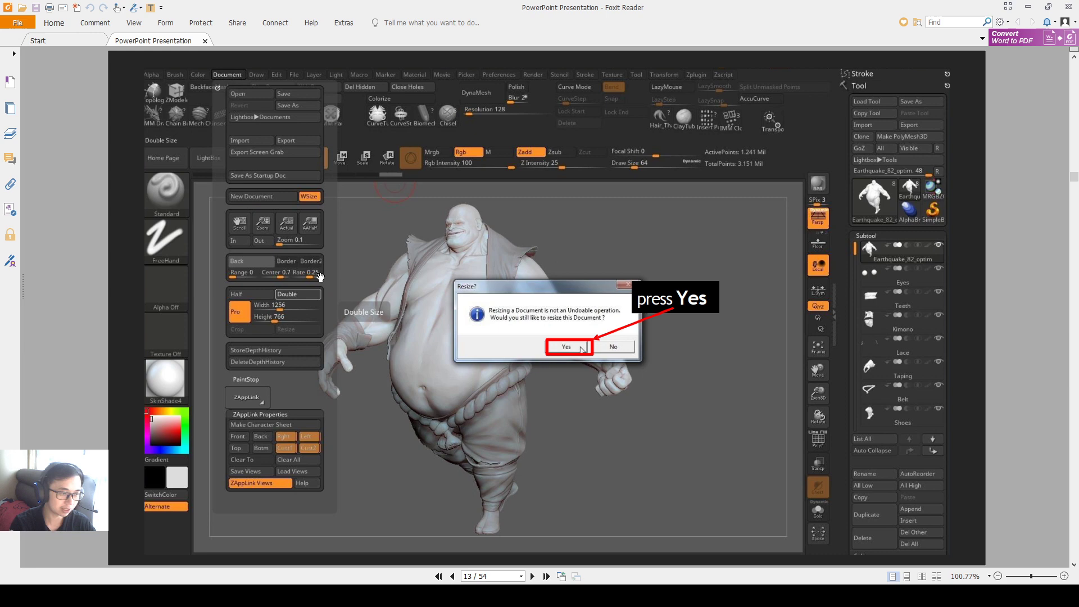
key("Page_Down")
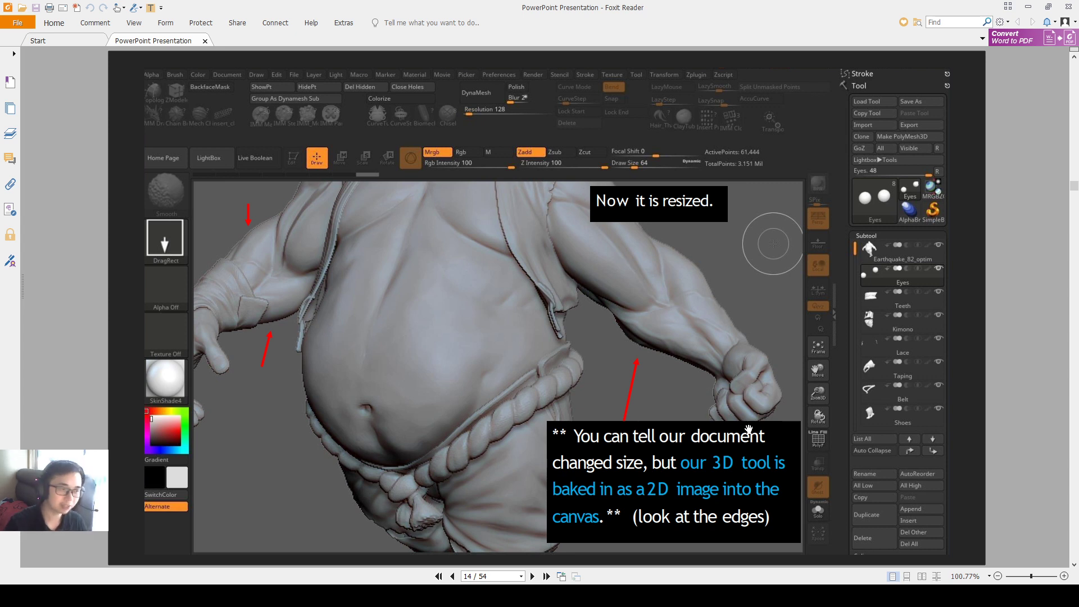
scroll(749, 430, "down", 1)
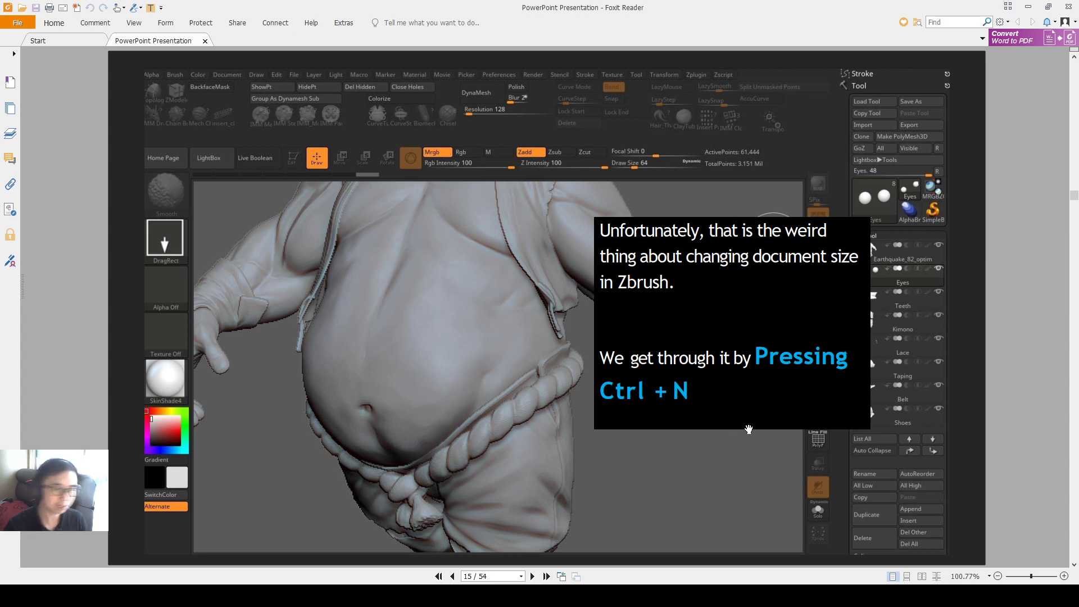
scroll(749, 430, "down", 1)
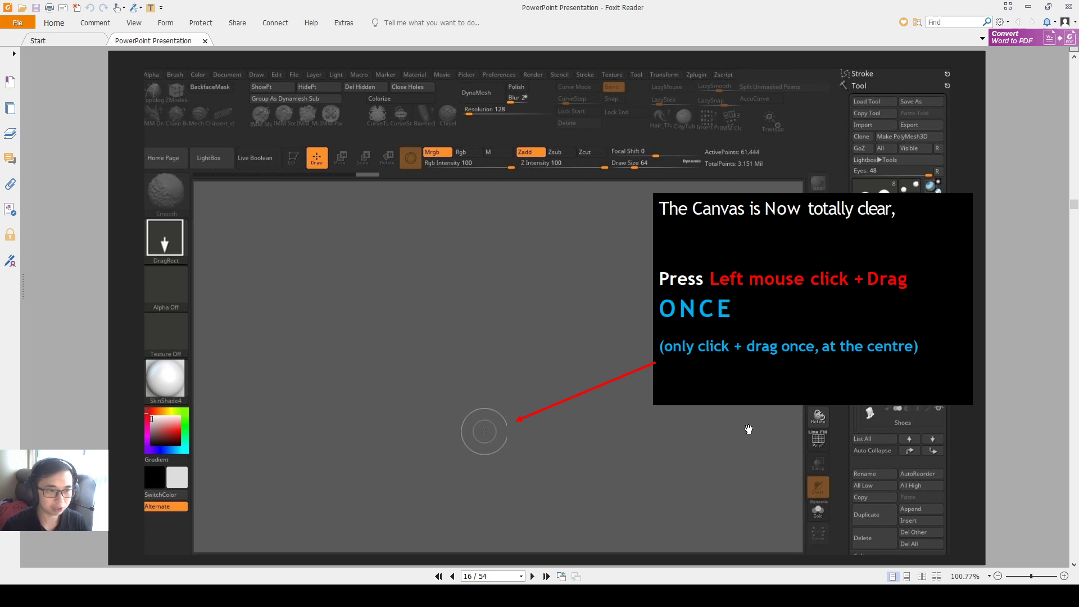
mouse_move(944, 164)
left_mouse_down()
mouse_move(843, 221)
mouse_move(855, 282)
left_mouse_up()
mouse_move(951, 204)
left_mouse_down()
mouse_move(920, 229)
mouse_move(715, 256)
mouse_move(522, 322)
left_mouse_up()
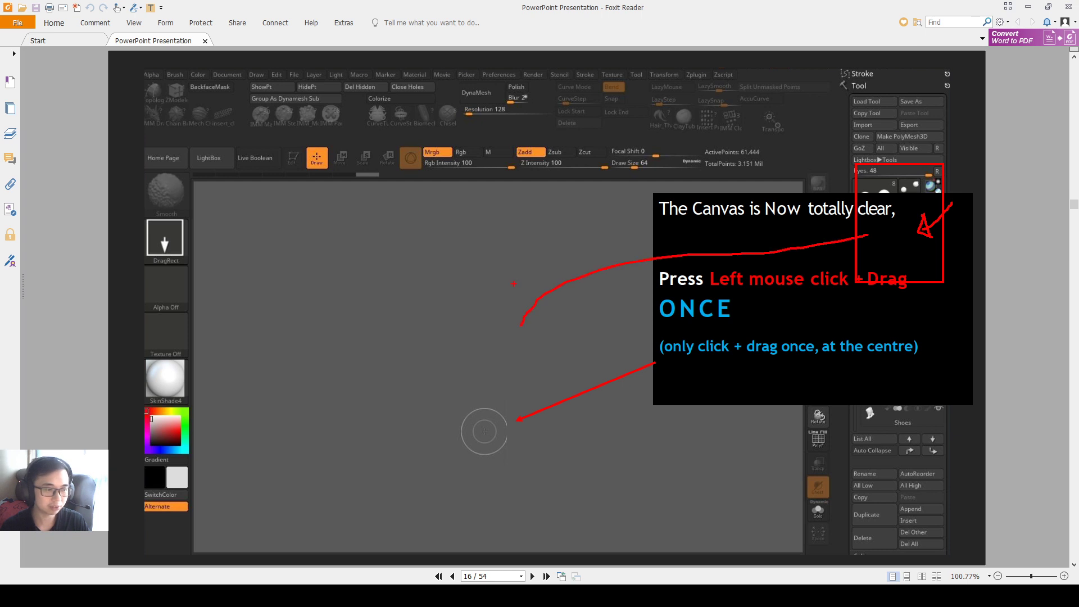
left_click_drag(516, 286, 530, 327)
key("Escape")
Step: Read slides 17 to 19 on bringing the 3D model back into Edit Mode and test-rotating it
key("Right")
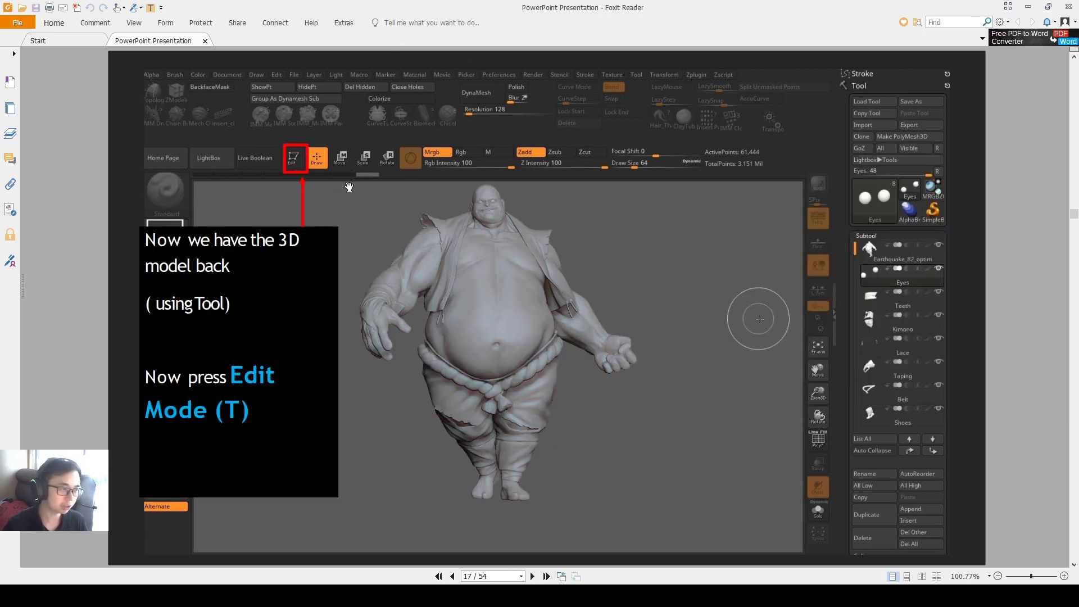
key("Right")
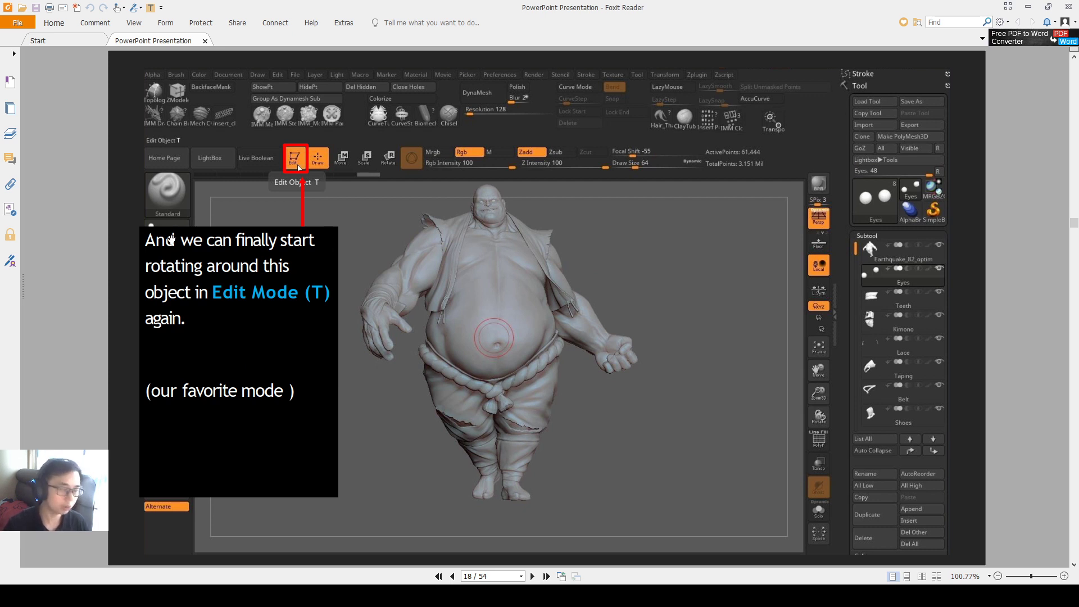
key("Right")
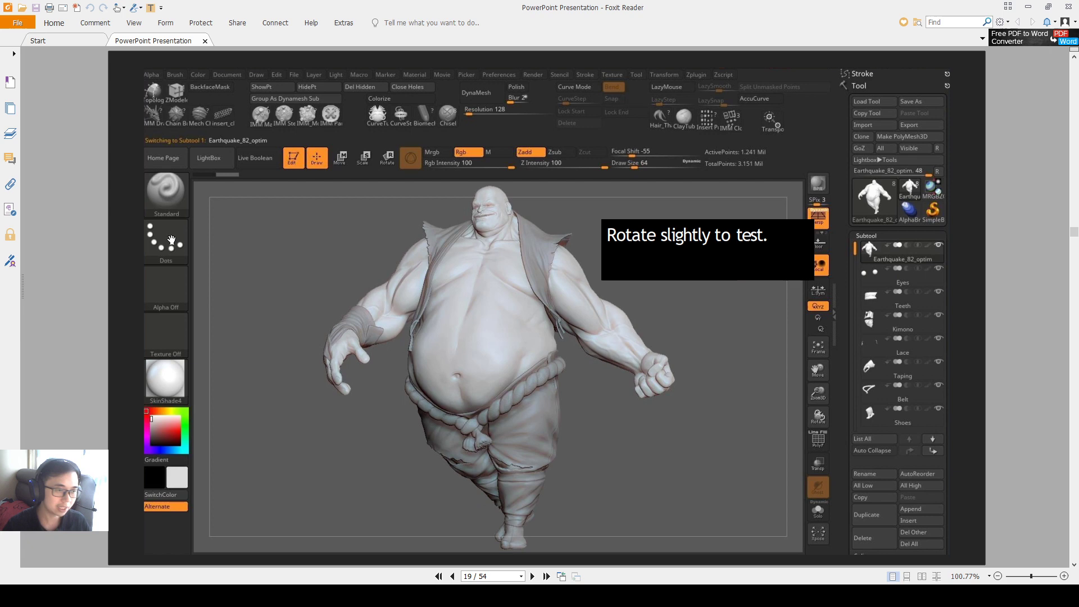
key("Right")
key("Left")
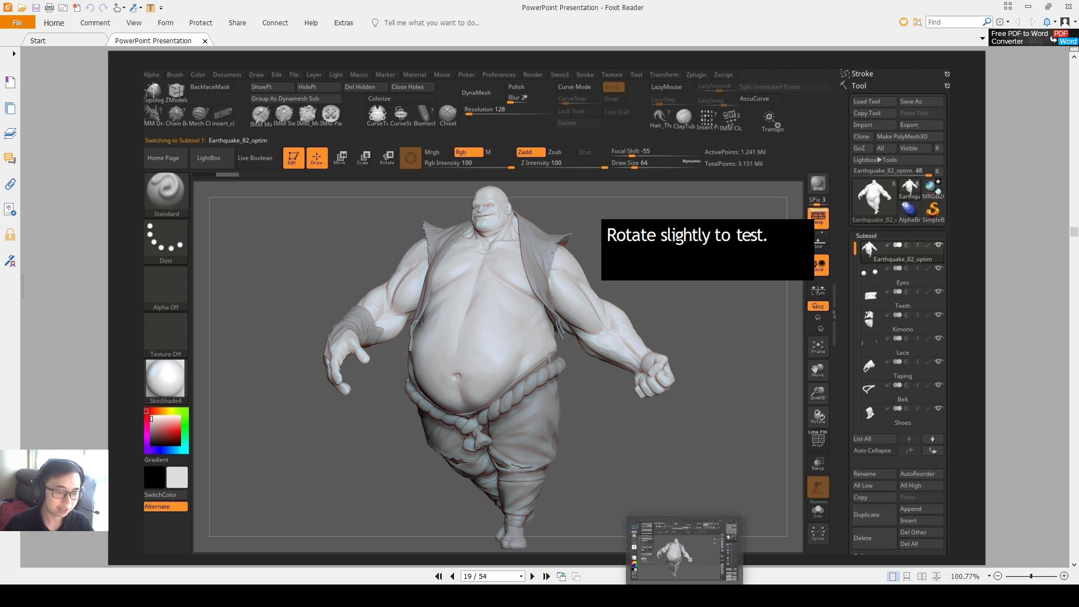
Step: Switch to ZBrush, open LightBox and display the top level of its project library
left_click(686, 595)
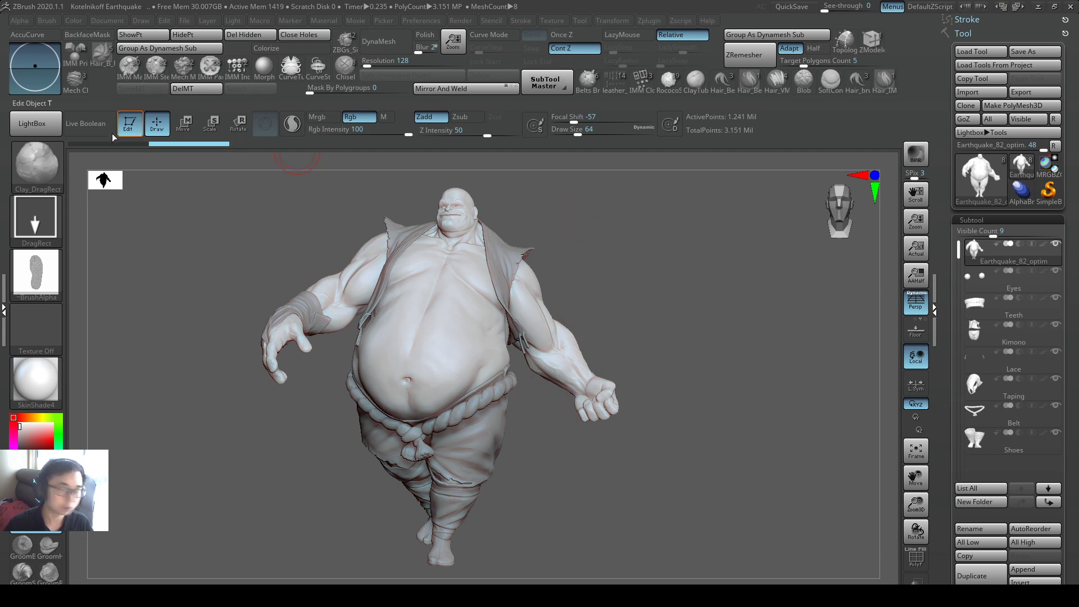
left_click(39, 132)
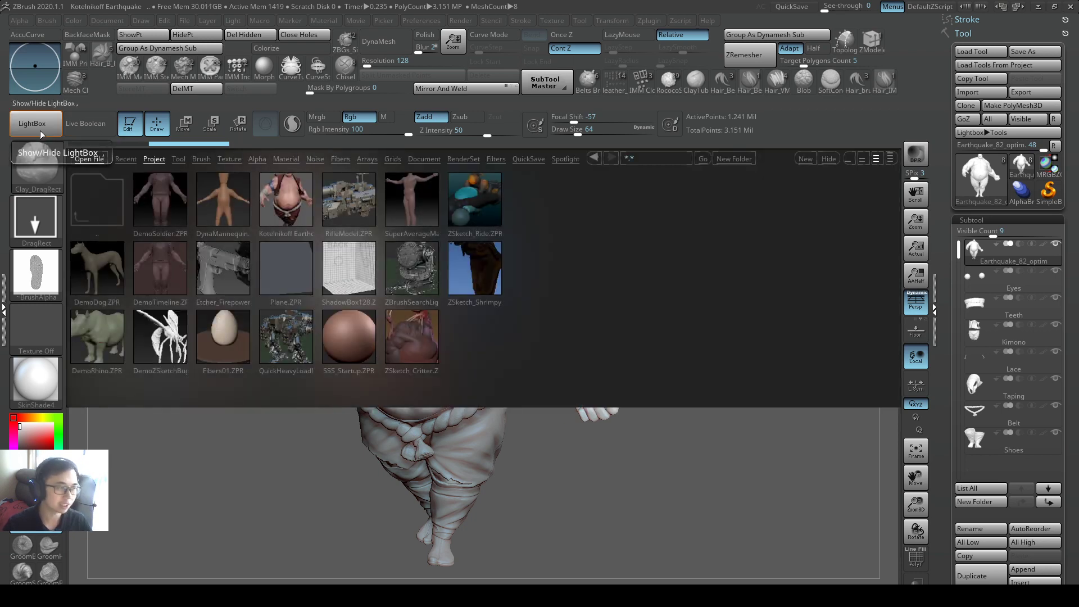
left_click(93, 159)
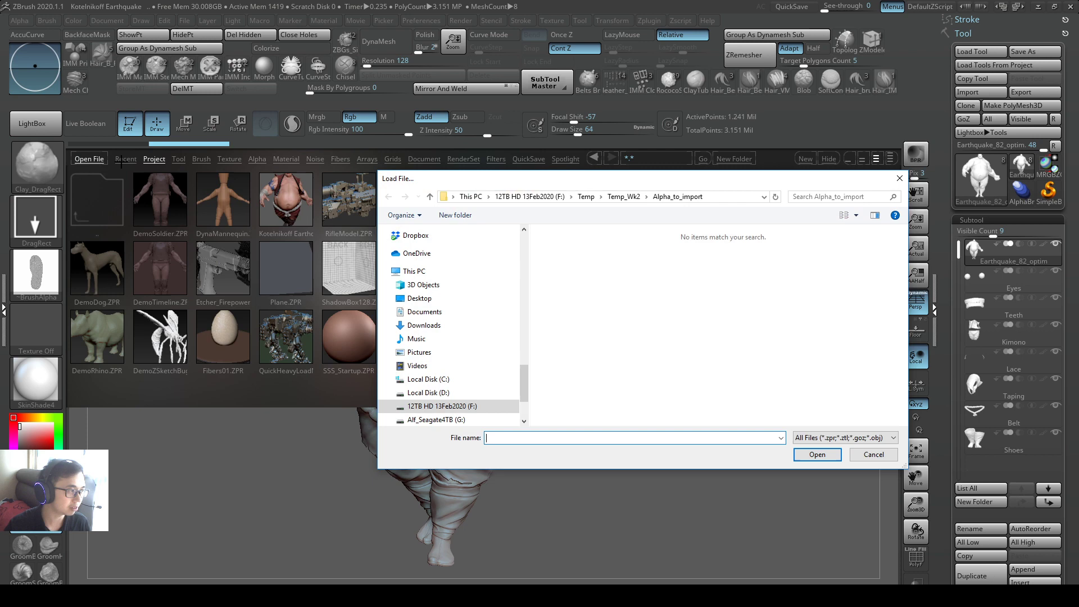
key("Escape")
left_click(126, 159)
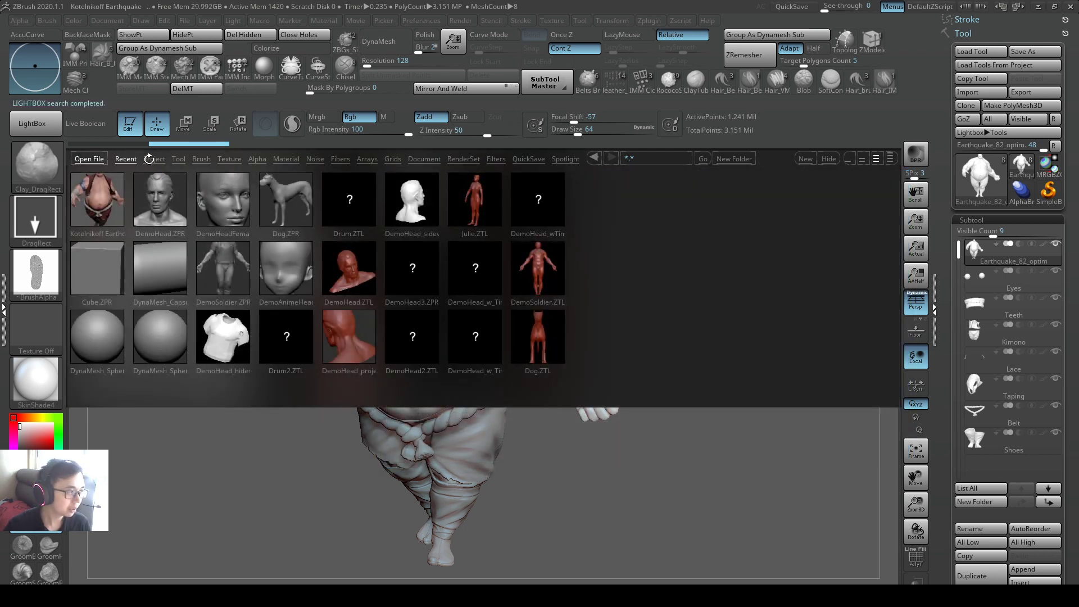
left_click(152, 159)
left_click(180, 159)
left_click(154, 159)
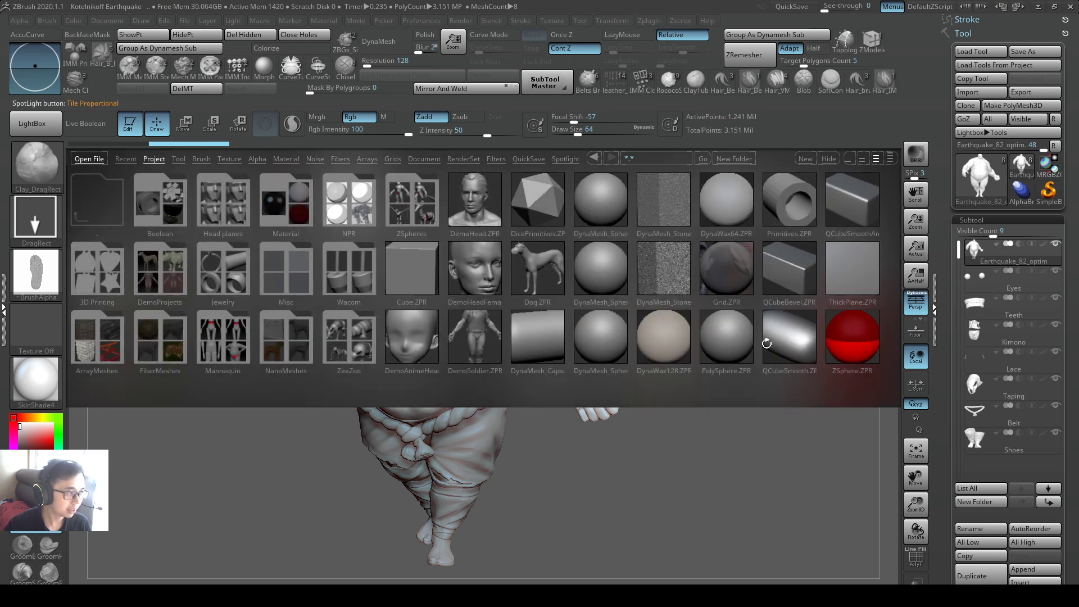
Step: Load the Kotelnikoff Earthquake.ZPR project from the DemoProjects folder
key("ctrl")
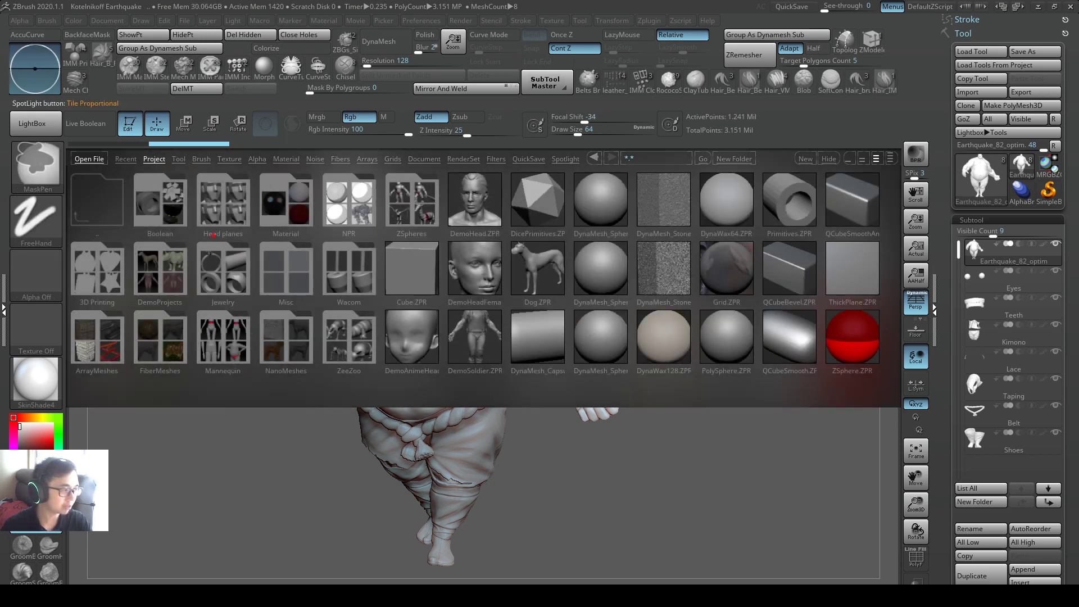
mouse_move(195, 237)
left_mouse_down("ctrl")
mouse_move(130, 293)
mouse_move(129, 310)
left_mouse_up("ctrl")
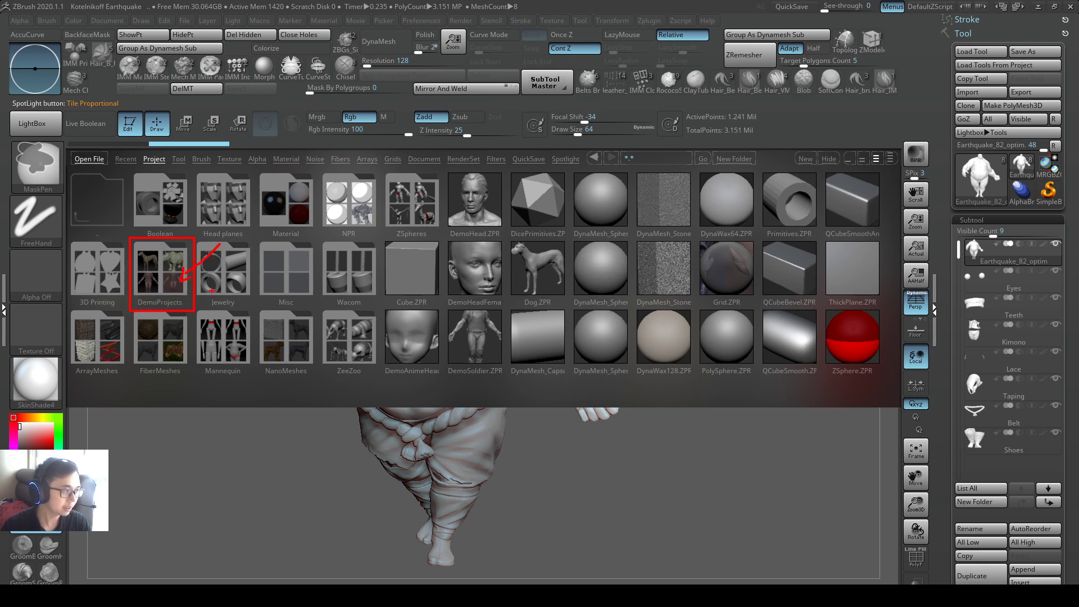
key("Escape")
left_click(182, 270)
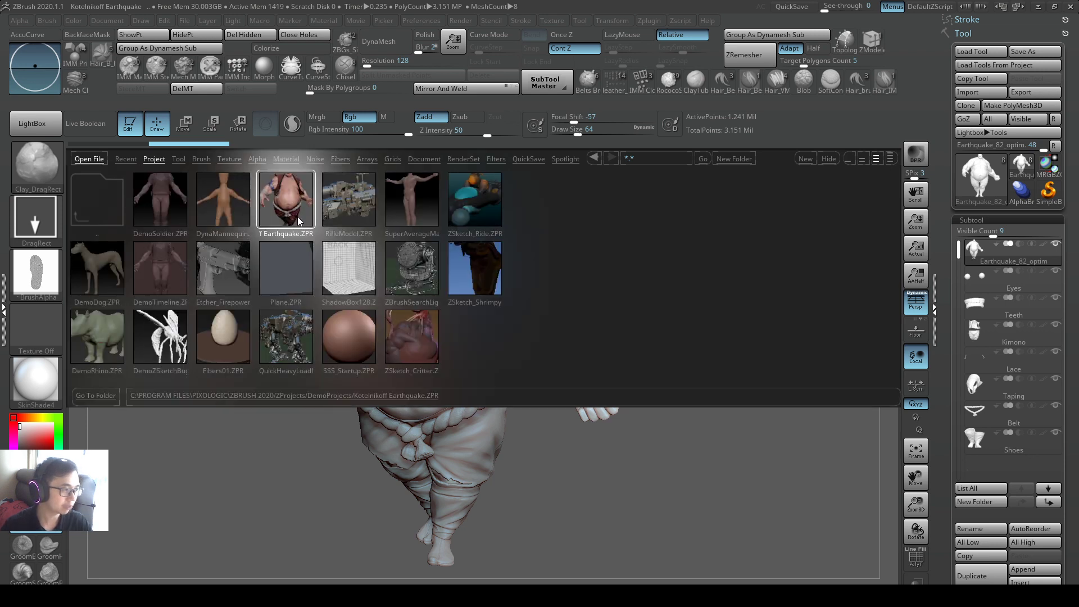
key("ctrl")
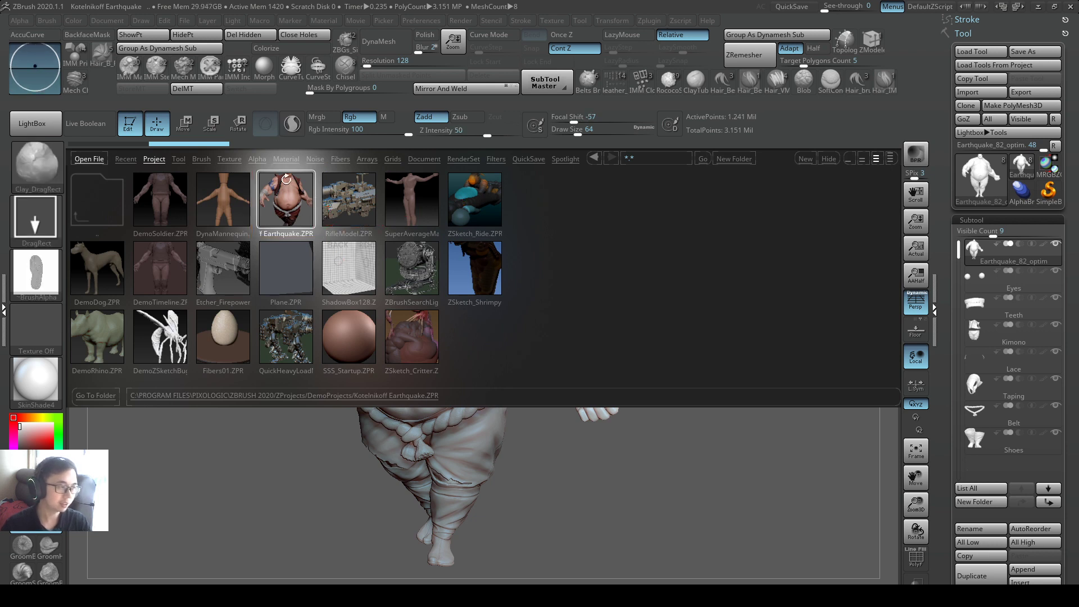
double_click(308, 198)
left_click(579, 337)
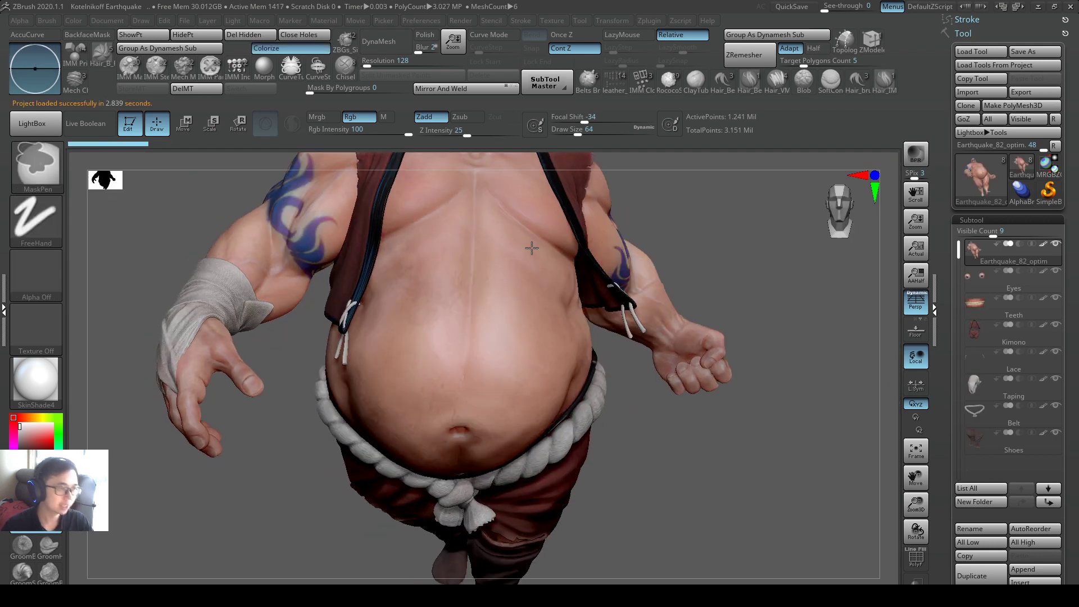
Step: Examine the painted character's torso, tattooed arm and wrist wrapping up close, then bring the full figure back into view
mouse_move(629, 277)
right_mouse_down("ctrl")
mouse_move(631, 259)
mouse_move(616, 316)
mouse_move(530, 364)
mouse_move(663, 356)
mouse_move(688, 337)
right_mouse_up("ctrl")
mouse_move(562, 299)
right_mouse_down()
mouse_move(702, 301)
mouse_move(595, 296)
mouse_move(650, 306)
right_mouse_up()
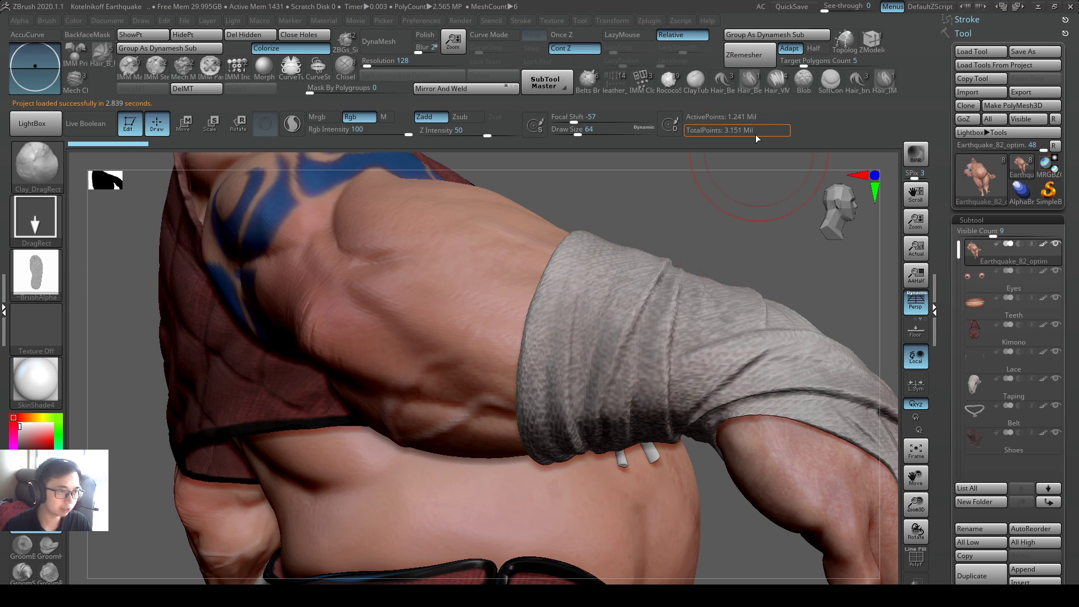
right_click_drag(765, 285, 634, 388, "ctrl")
right_click_drag(634, 388, 484, 396, "alt")
right_click_drag(484, 396, 378, 287, "ctrl")
right_click_drag(447, 305, 502, 353, "alt")
right_click_drag(501, 353, 518, 307, "ctrl")
Step: Turn off the polypaint colour display on all subtools of the character so it shows plain grey
mouse_move(1032, 244)
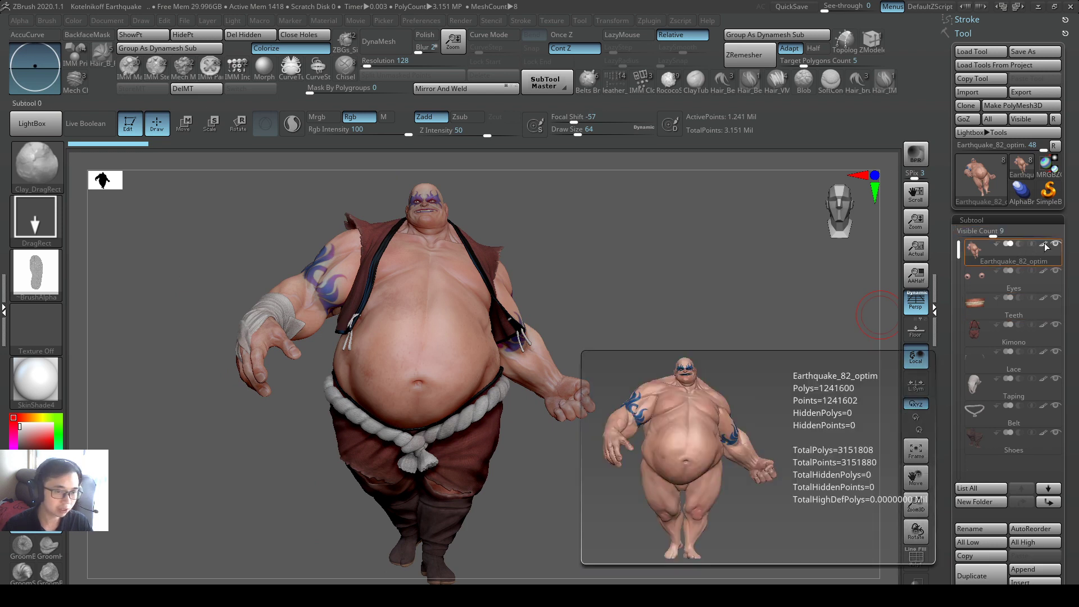
key("shift")
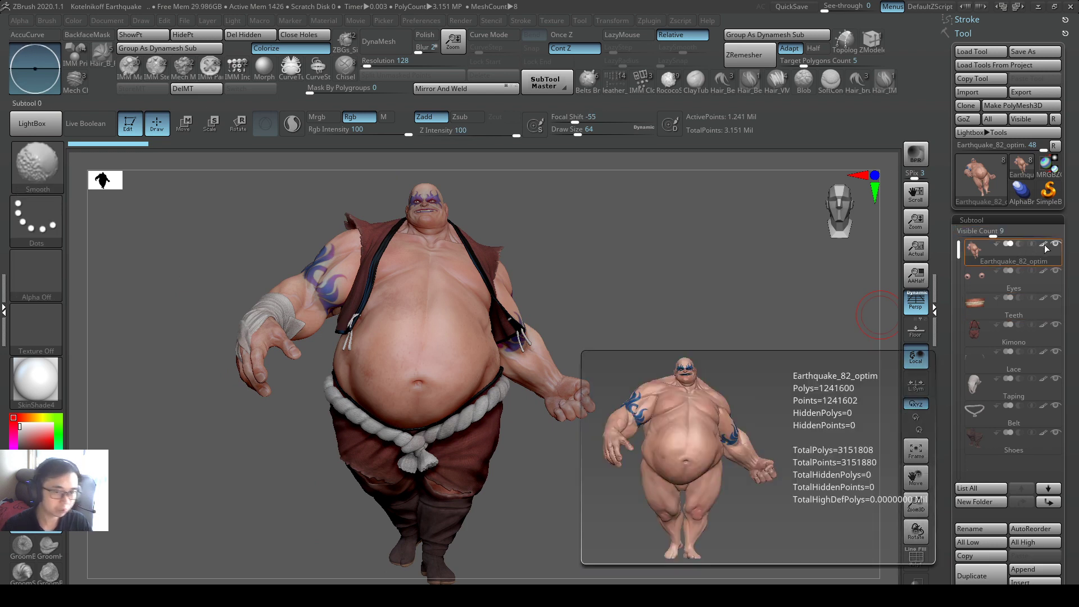
key("ctrl+4")
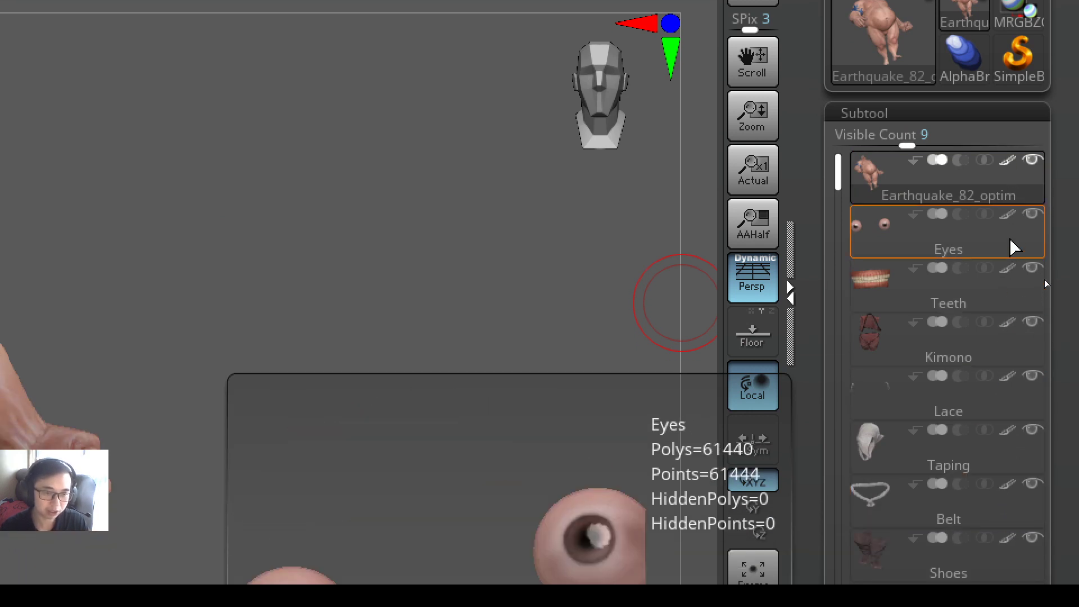
left_click(1009, 165)
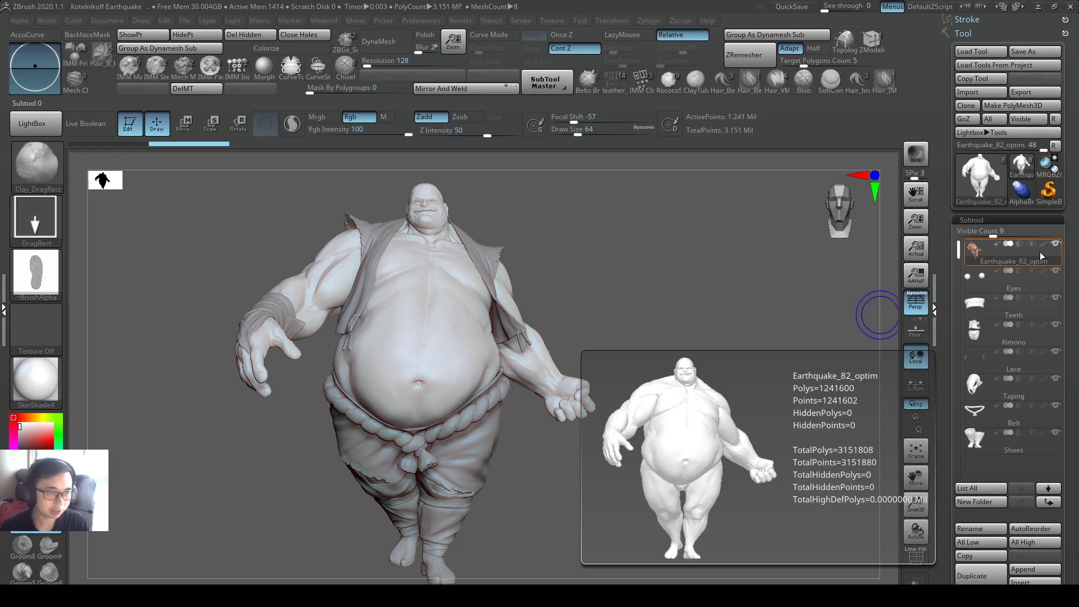
key("shift")
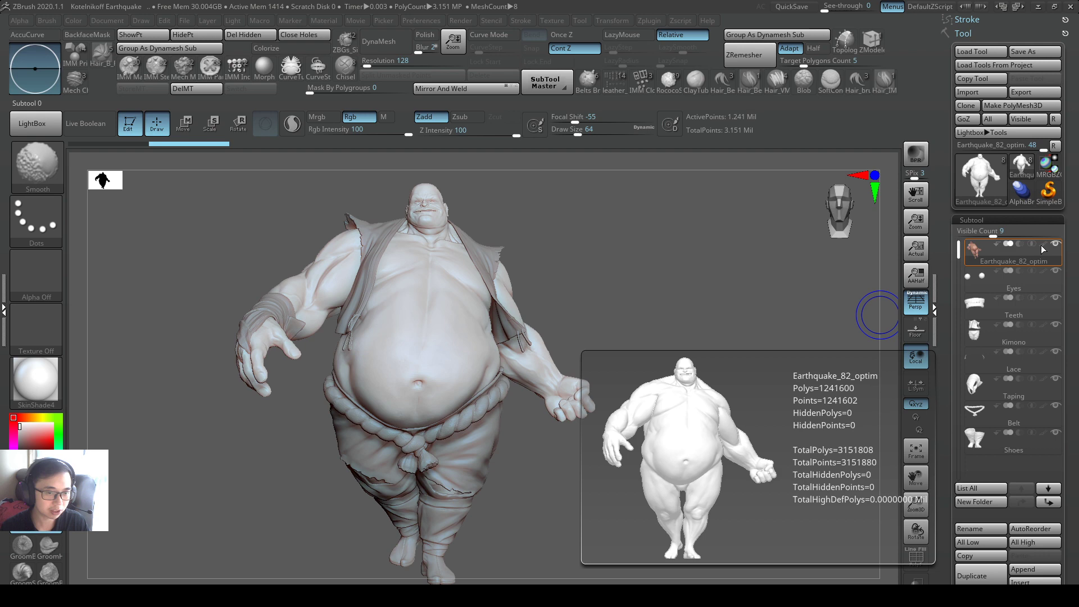
left_click(1041, 245, "shift")
left_click(1041, 245, "shift")
left_click(1041, 245, "shift")
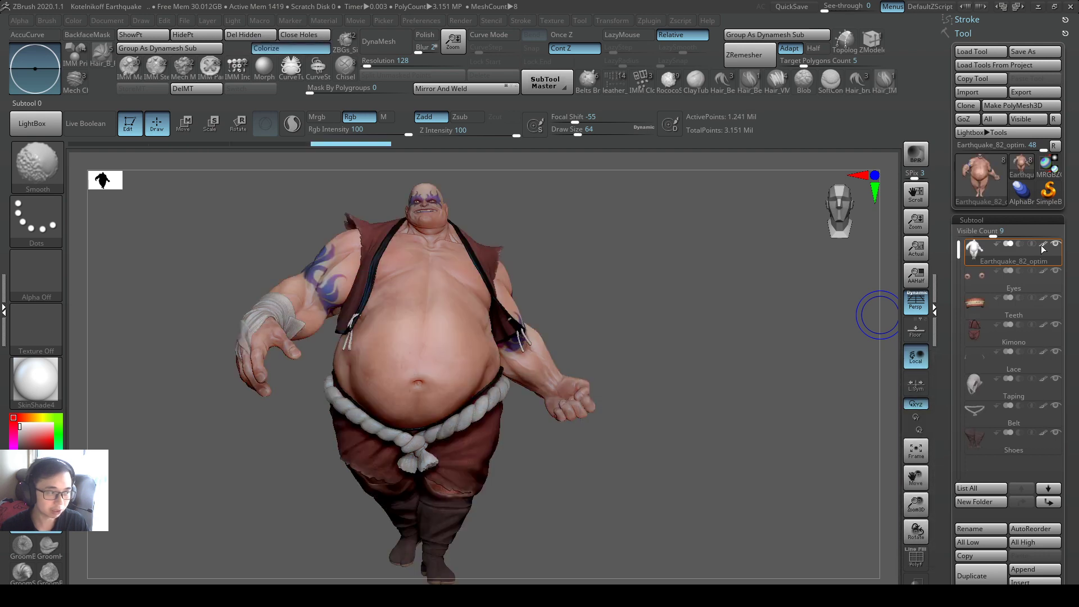
left_click(1041, 245, "shift")
left_click_drag(782, 258, 656, 316)
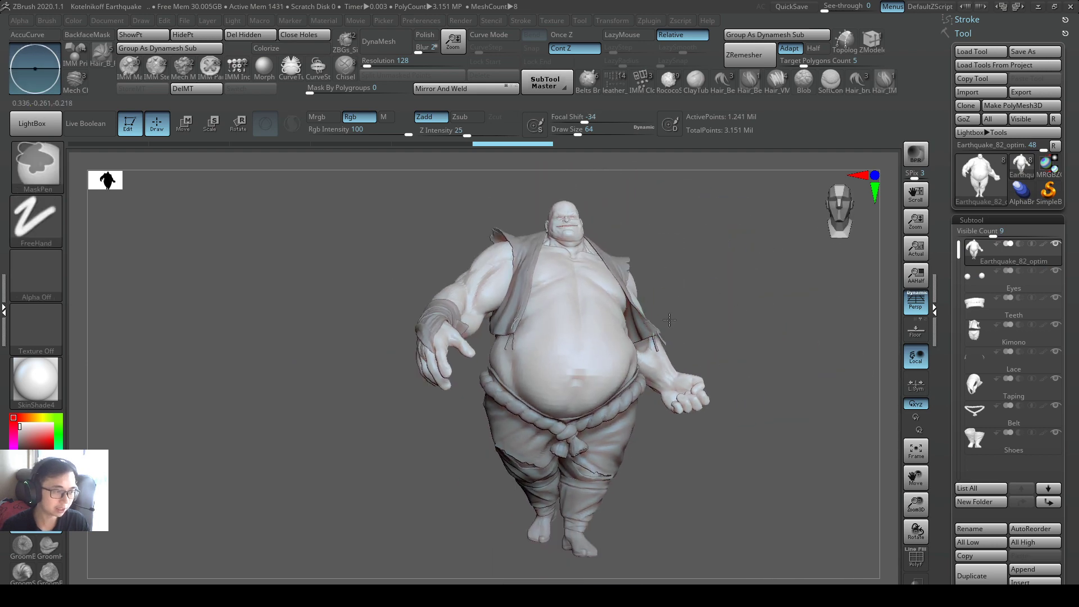
Step: Switch the polypaint colour display of all subtools on and back off to compare the painted and grey character
right_click_drag(669, 320, 601, 332, "alt")
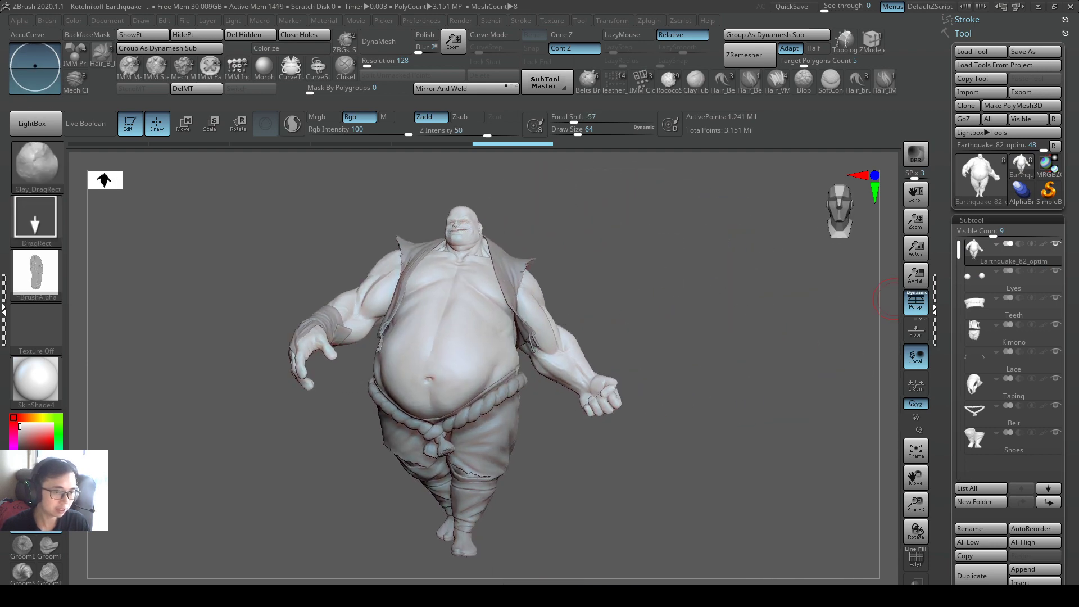
left_click(1044, 244, "shift")
left_click(1043, 245, "shift")
right_click_drag(646, 234, 588, 212)
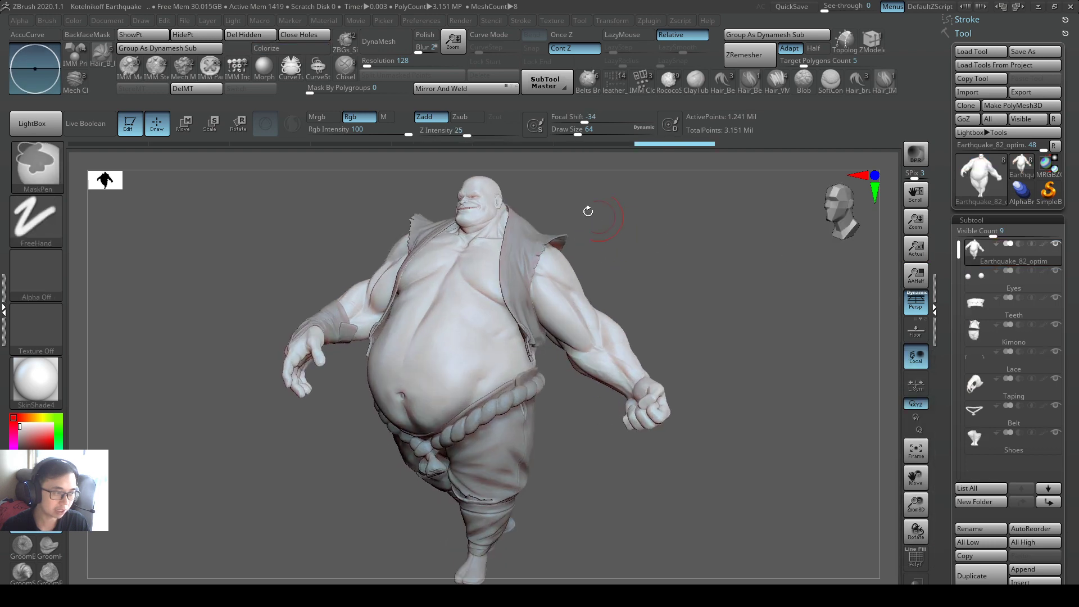
left_click(300, 49)
left_click(300, 49)
left_click(300, 49)
left_click(300, 49)
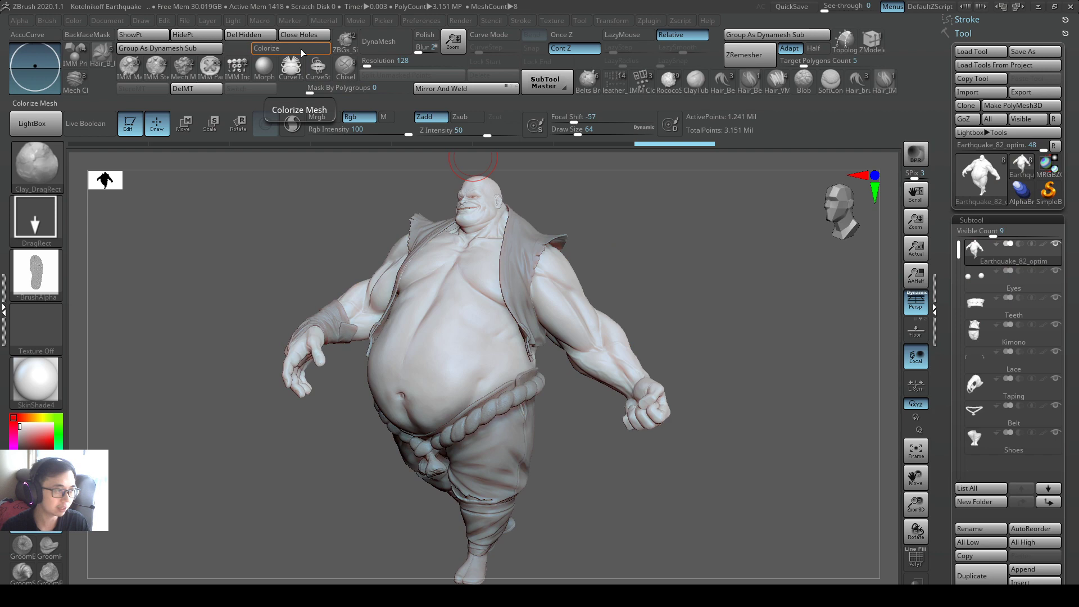
left_click(1044, 245, "shift")
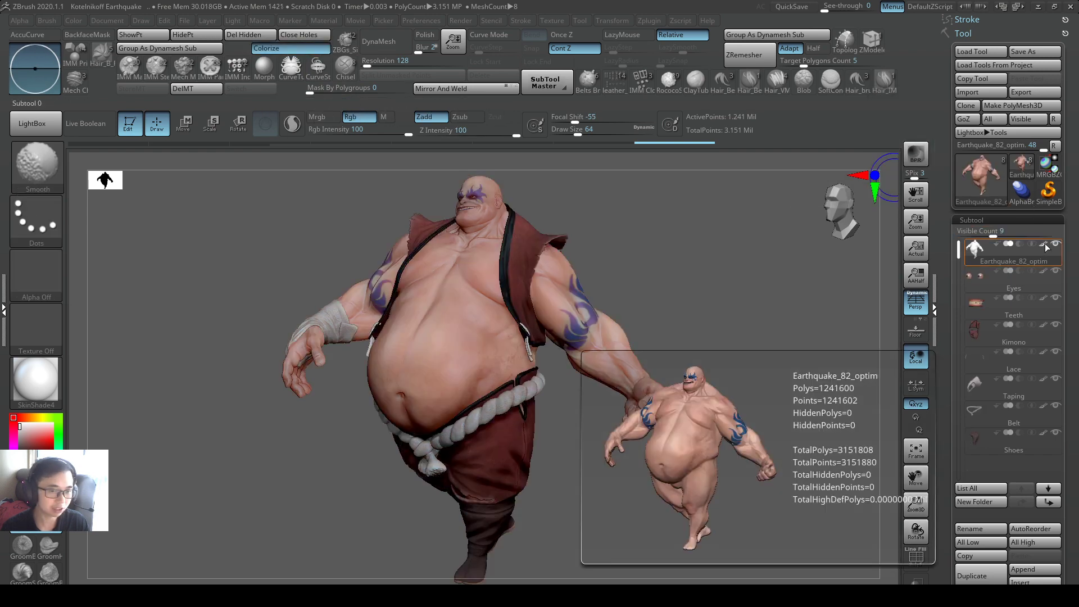
left_click(1045, 246, "shift")
mouse_move(562, 292)
right_mouse_down()
mouse_move(536, 300)
mouse_move(583, 289)
right_mouse_up()
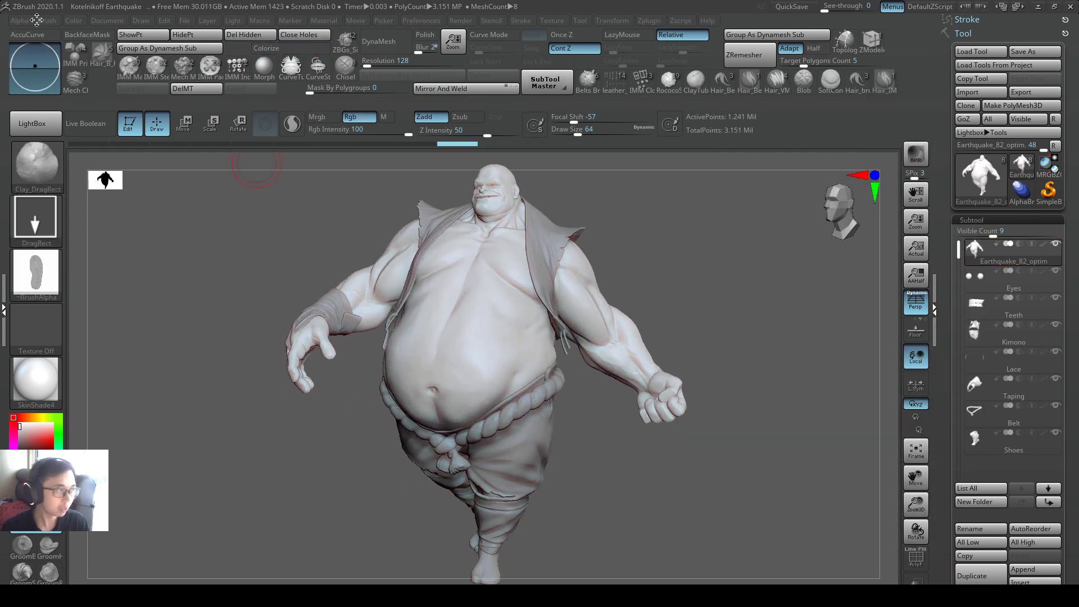
Step: Turn off the document's proportion lock and resize the document to a width of 2700 and a height of 1600
left_click(112, 21)
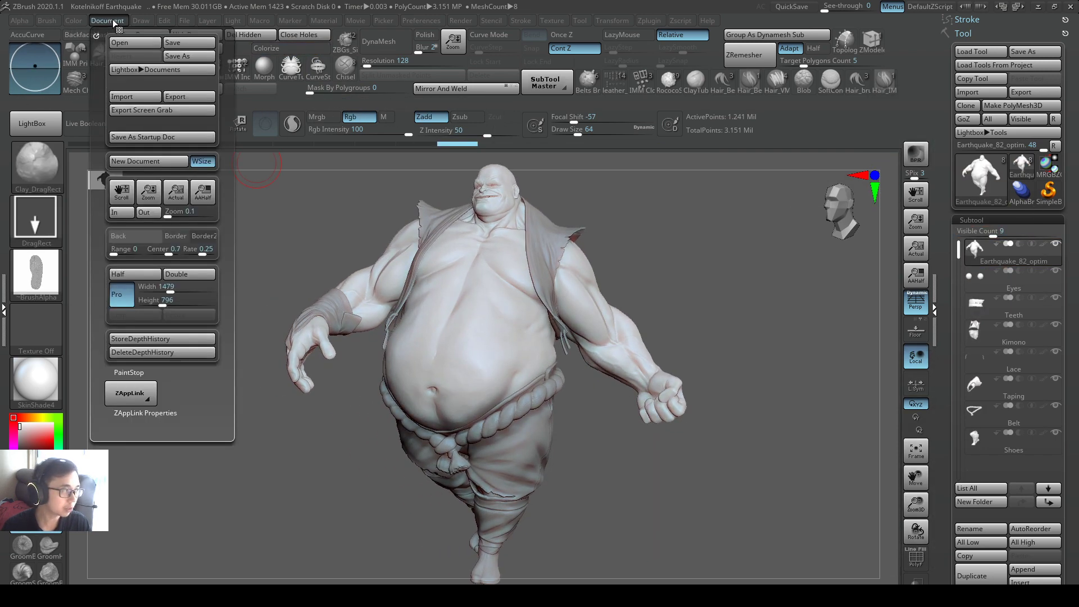
left_click(131, 291)
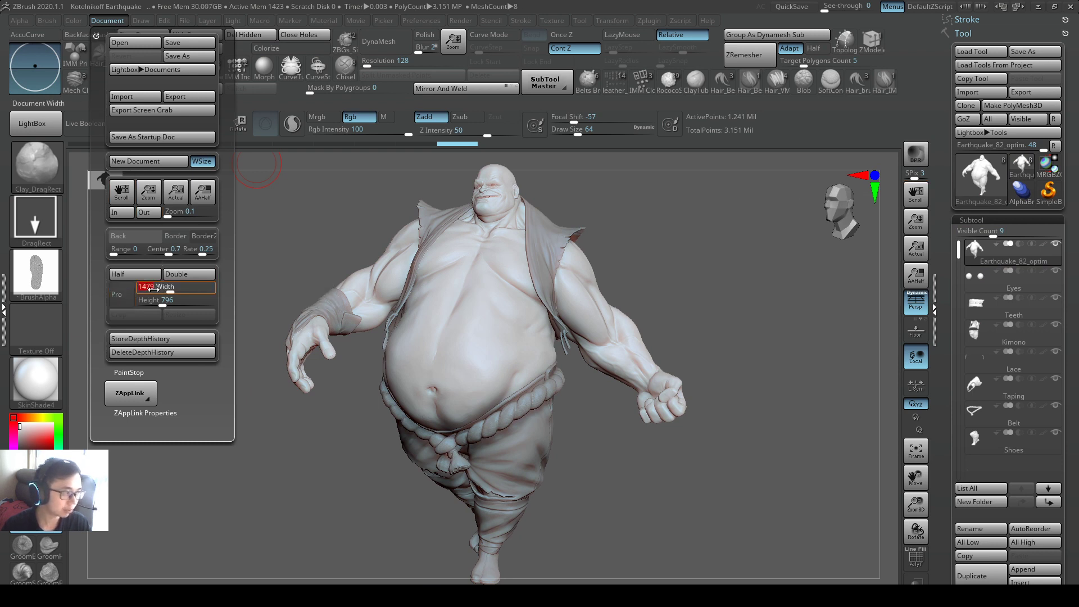
left_click(154, 293)
type("2700")
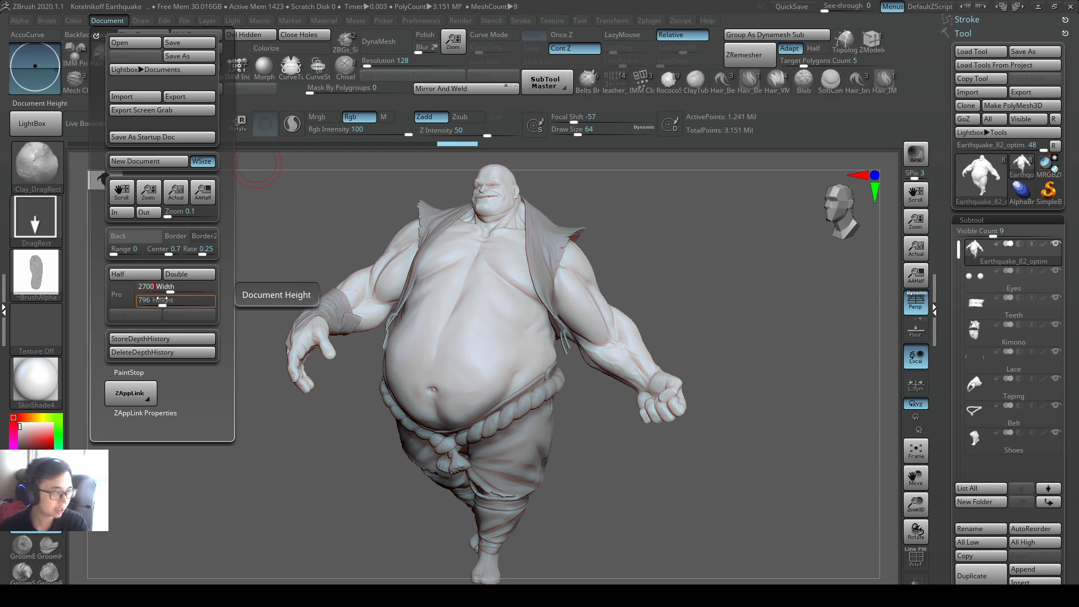
left_click(161, 301)
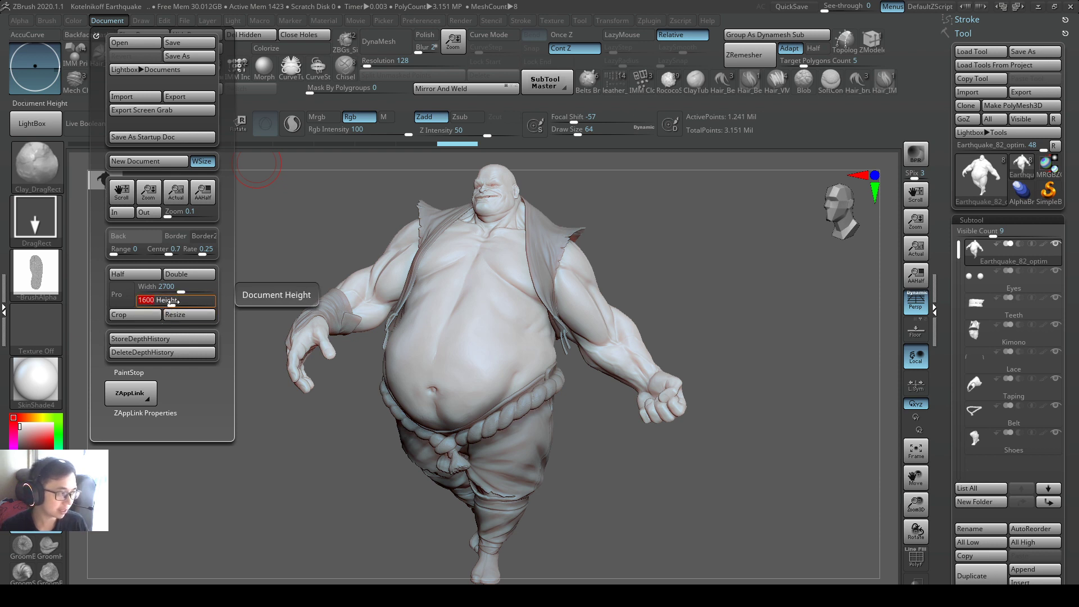
left_click(196, 313)
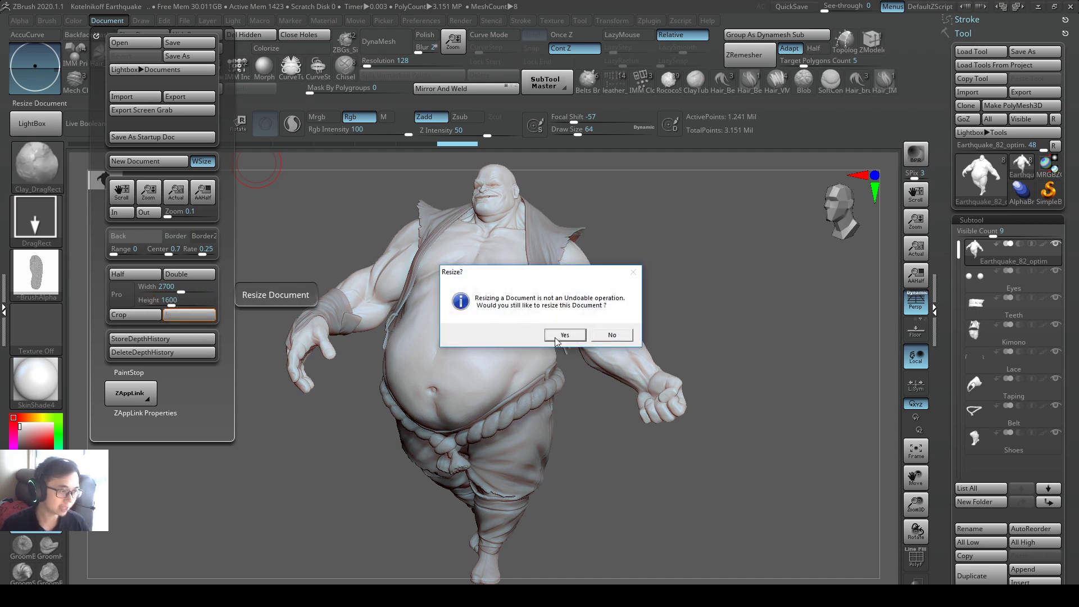
left_click(565, 335)
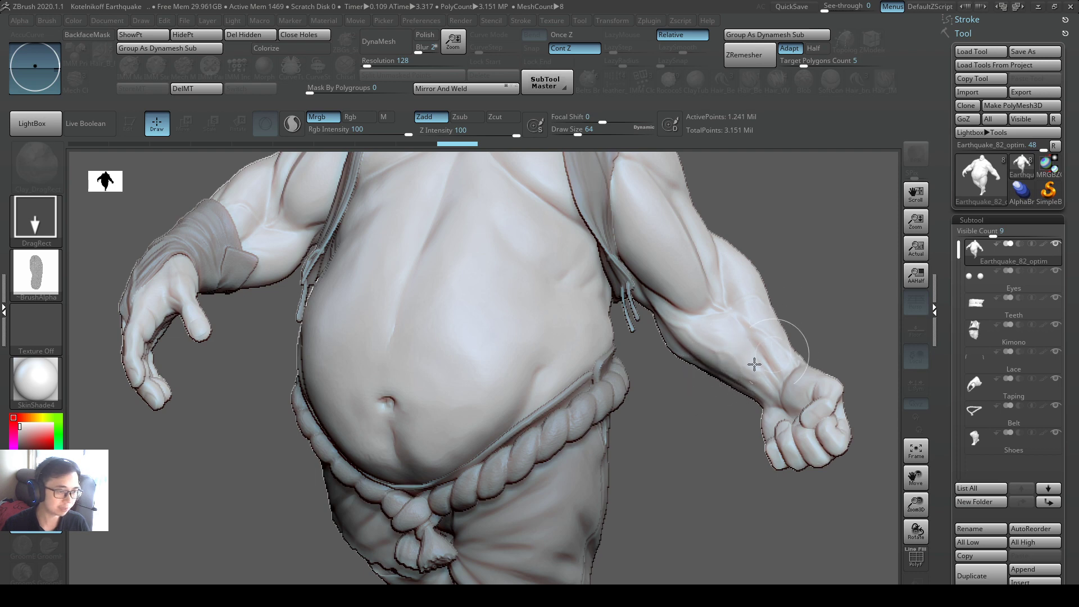
Step: Draw several copies of the character over the enlarged canvas image and undo them all
left_click_drag(723, 342, 756, 433)
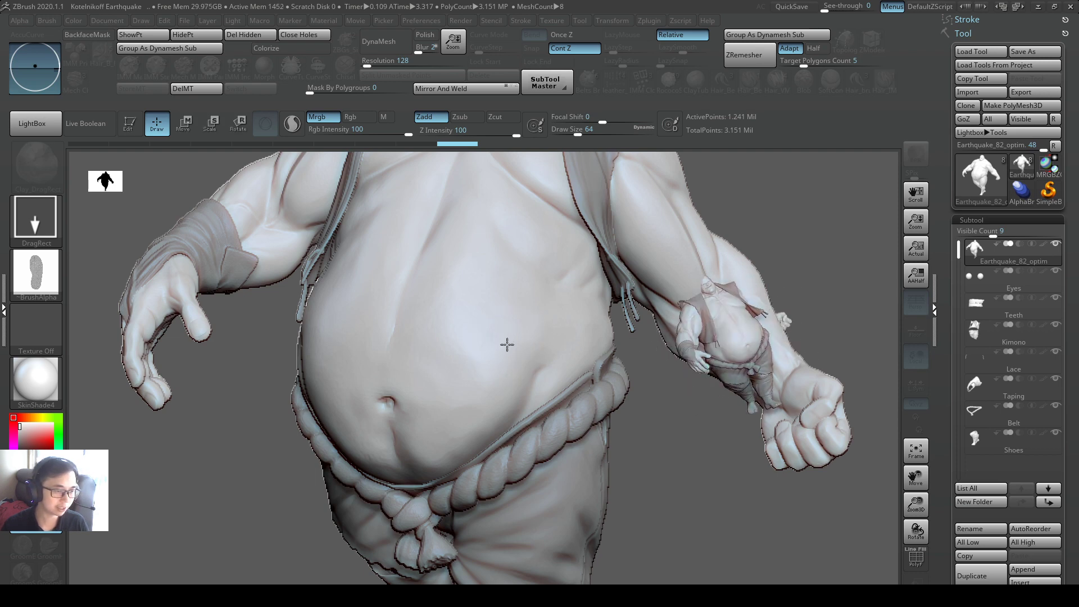
mouse_move(506, 345)
left_mouse_down()
mouse_move(428, 479)
mouse_move(587, 561)
left_mouse_up()
left_click_drag(414, 421, 540, 554)
left_click_drag(747, 229, 722, 324)
key("ctrl+z")
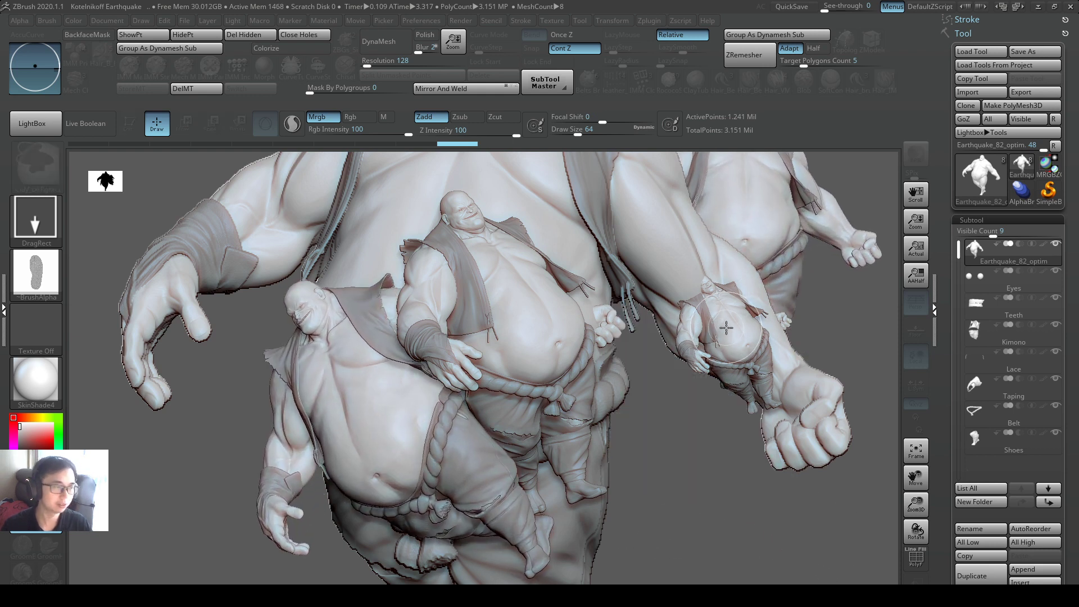
key("ctrl+z")
key("ctrl+z")
key("ctrl+z")
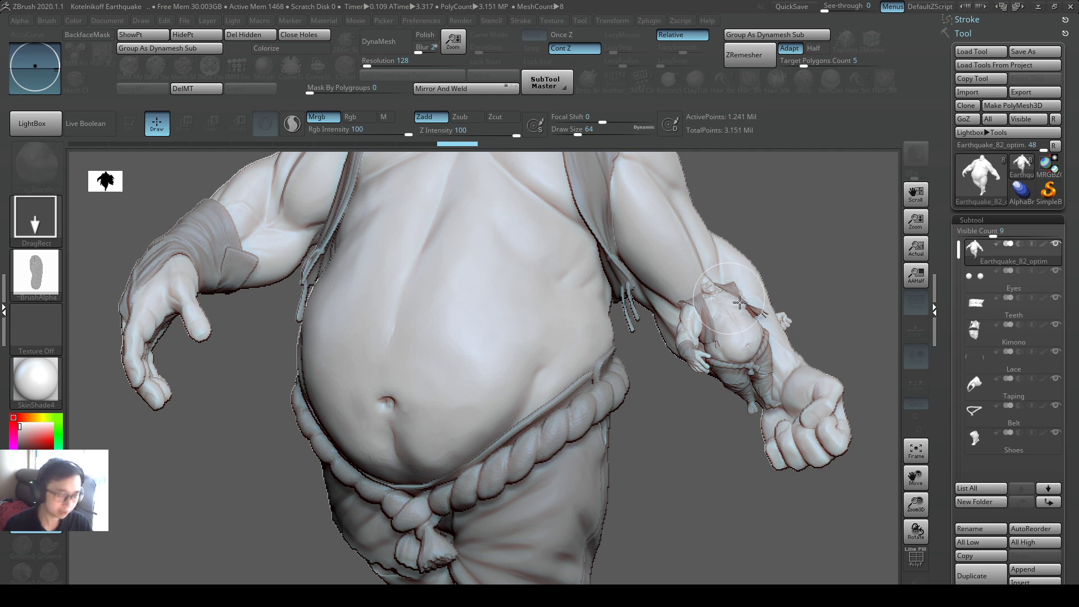
key("ctrl+z")
Step: Draw further single copies of the character near the raised arm and belly, undoing each one
left_click_drag(783, 281, 812, 527)
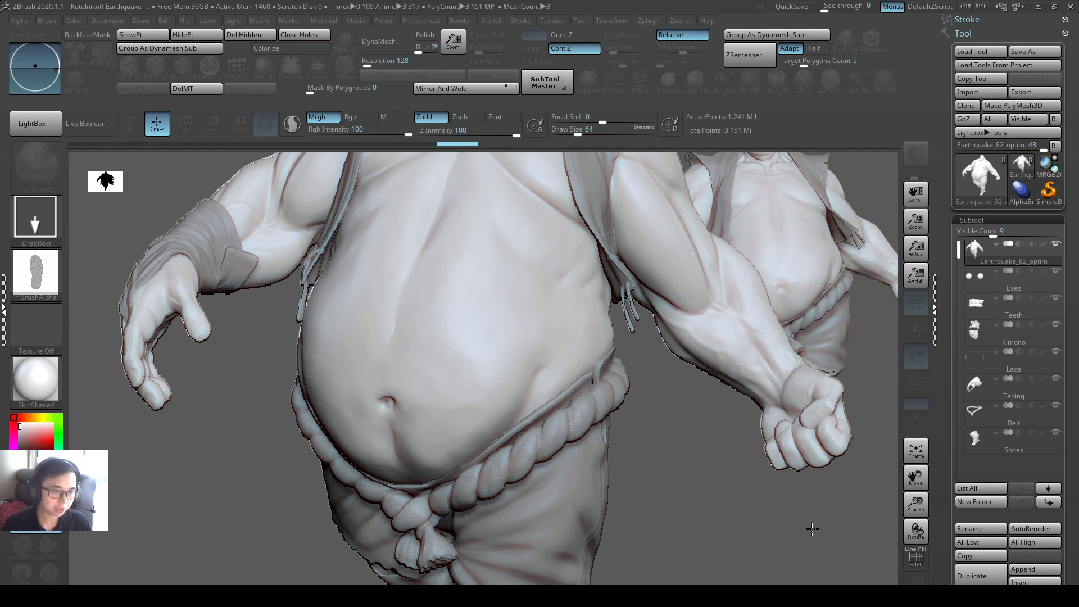
key("ctrl+z")
left_click_drag(687, 441, 718, 557)
key("ctrl+z")
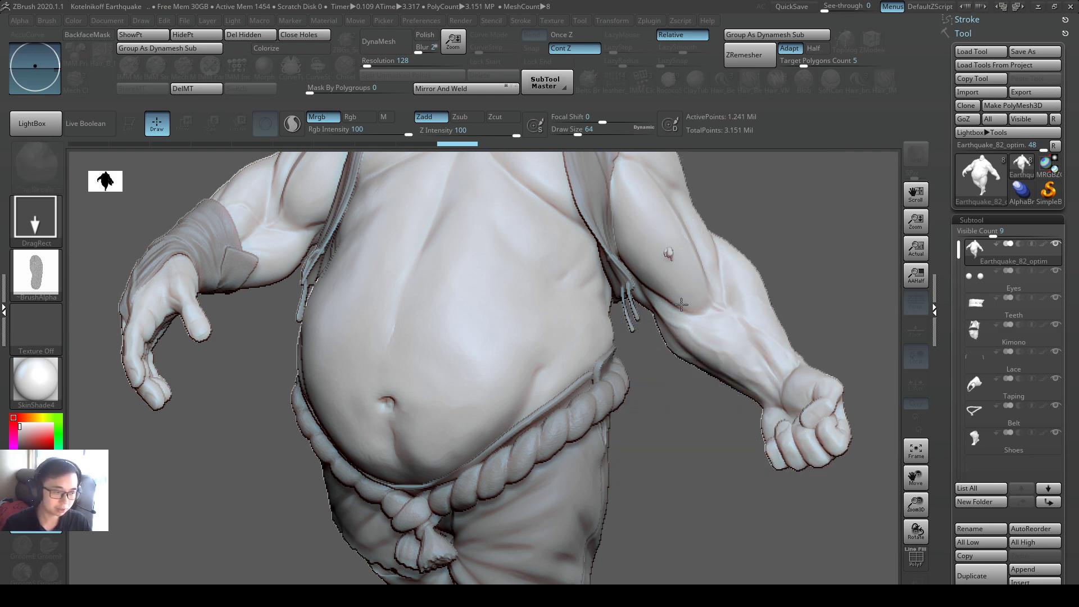
left_click_drag(669, 253, 737, 499)
key("ctrl+z")
left_click_drag(656, 332, 764, 506)
key("ctrl+z")
left_click_drag(573, 318, 785, 517)
key("ctrl+z")
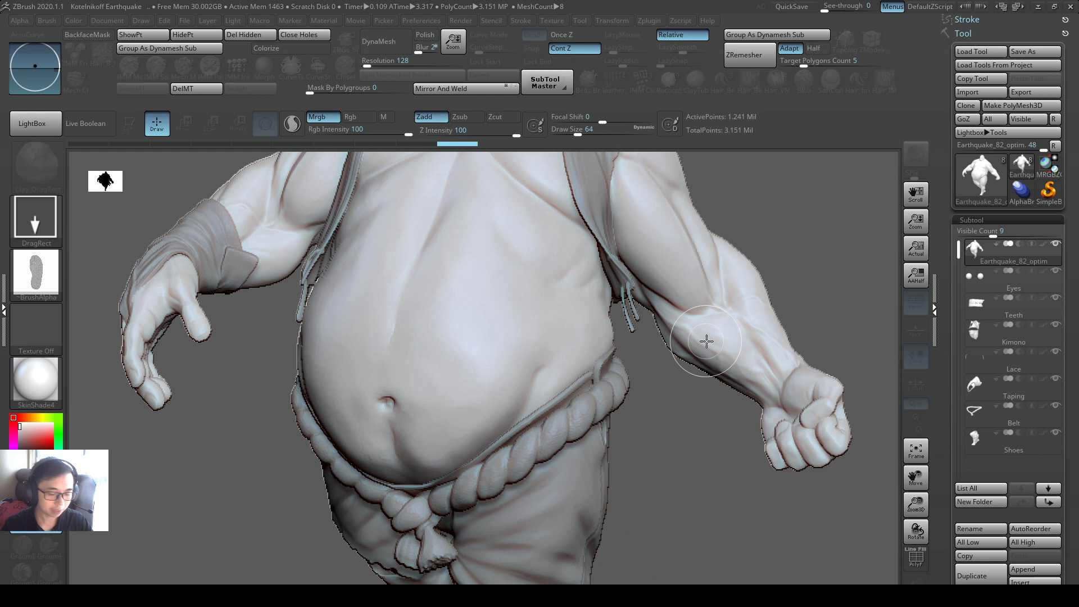
Step: Clear the canvas, draw the character as one full figure and enter Edit mode
key("ctrl")
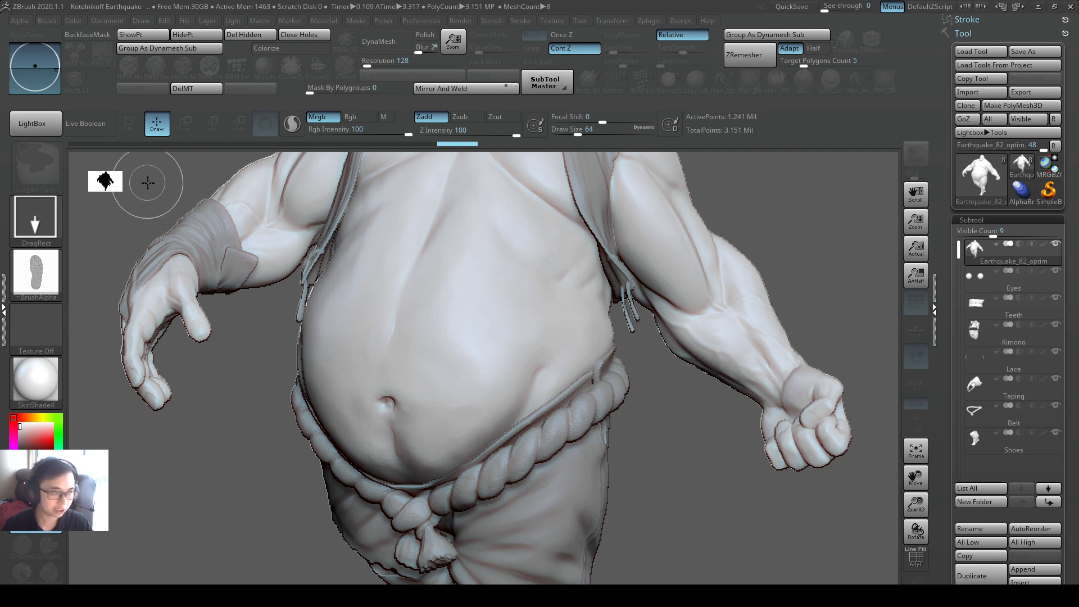
key("ctrl+n")
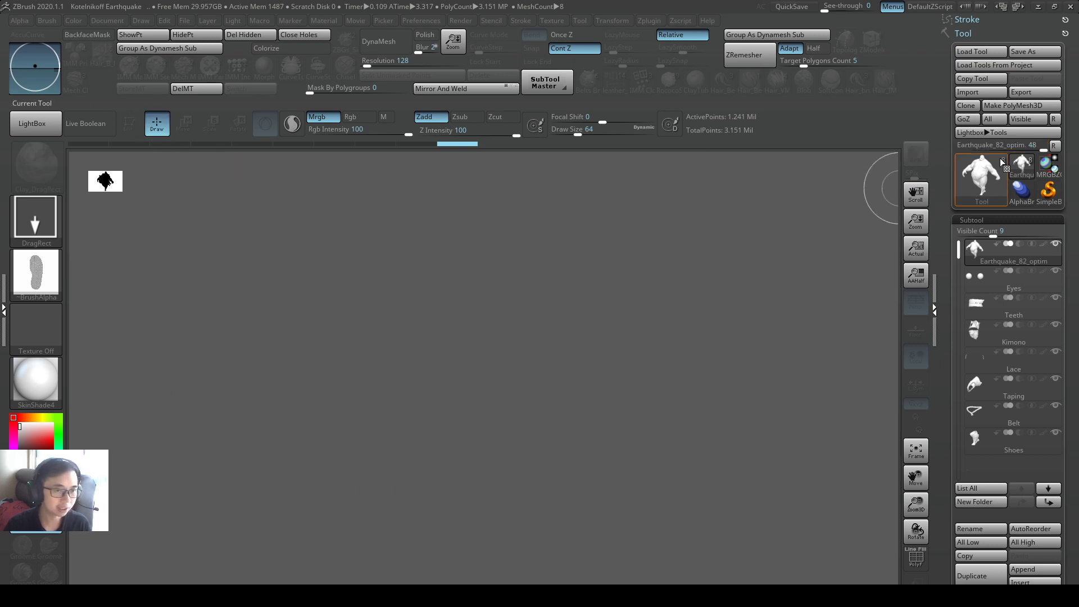
mouse_move(1033, 166)
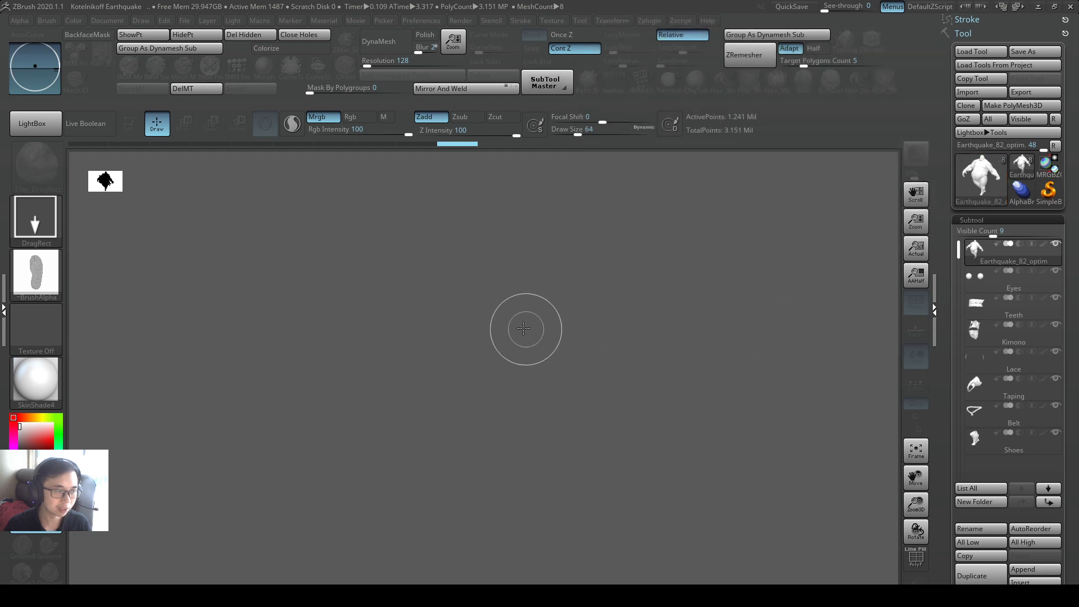
mouse_move(459, 343)
left_mouse_down()
mouse_move(573, 583)
mouse_move(490, 584)
left_mouse_up()
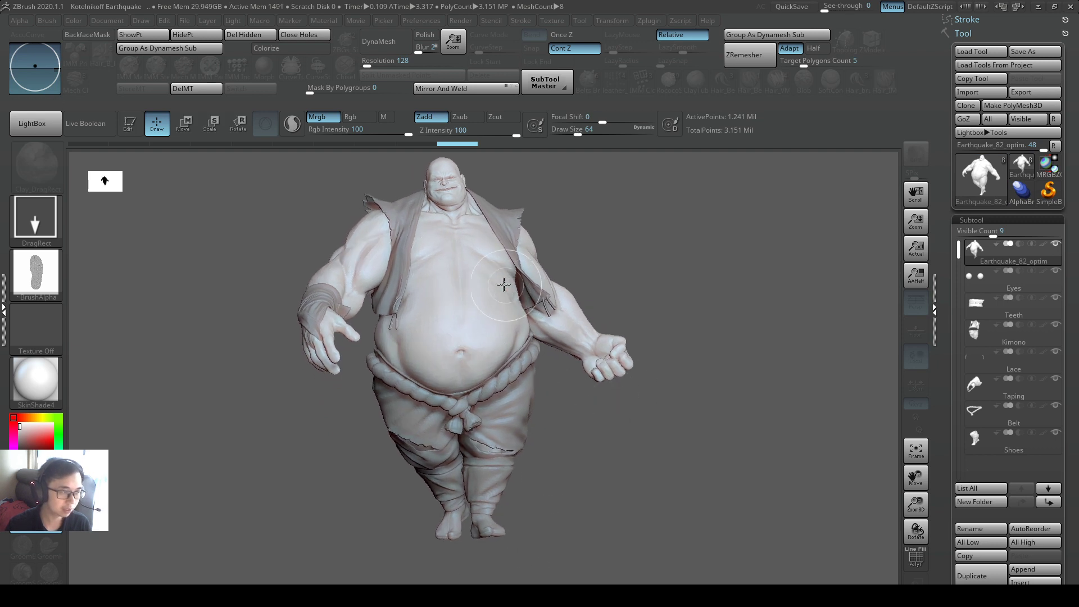
left_click(128, 126)
mouse_move(730, 369)
left_mouse_down()
mouse_move(753, 371)
mouse_move(727, 381)
mouse_move(701, 367)
mouse_move(564, 405)
mouse_move(507, 323)
left_mouse_up()
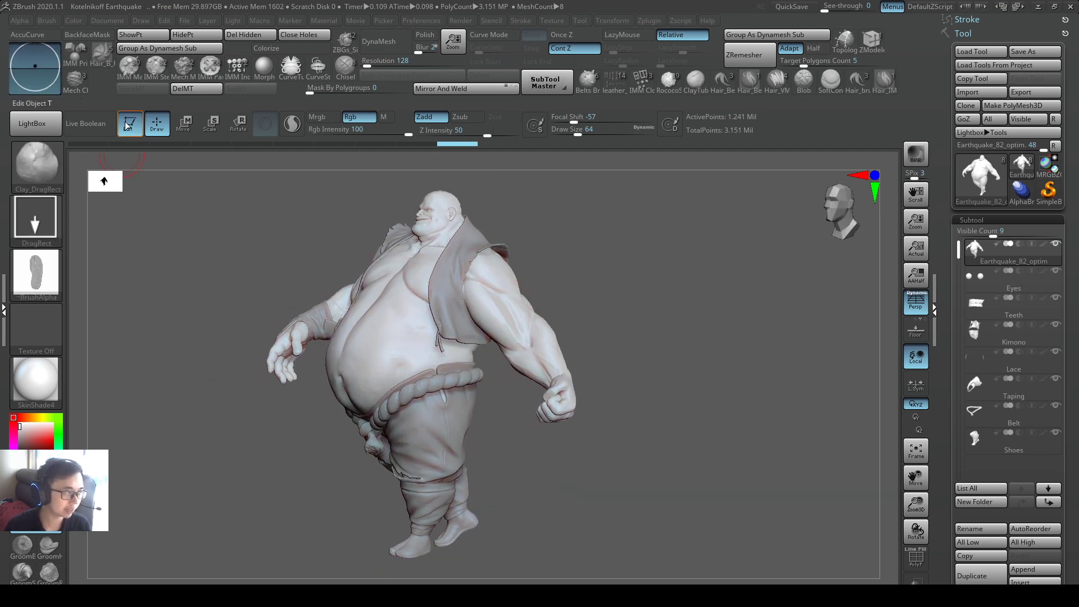
Step: Leave Edit mode and scatter additional copies of the character around the canvas
left_click(129, 125)
left_click(75, 149)
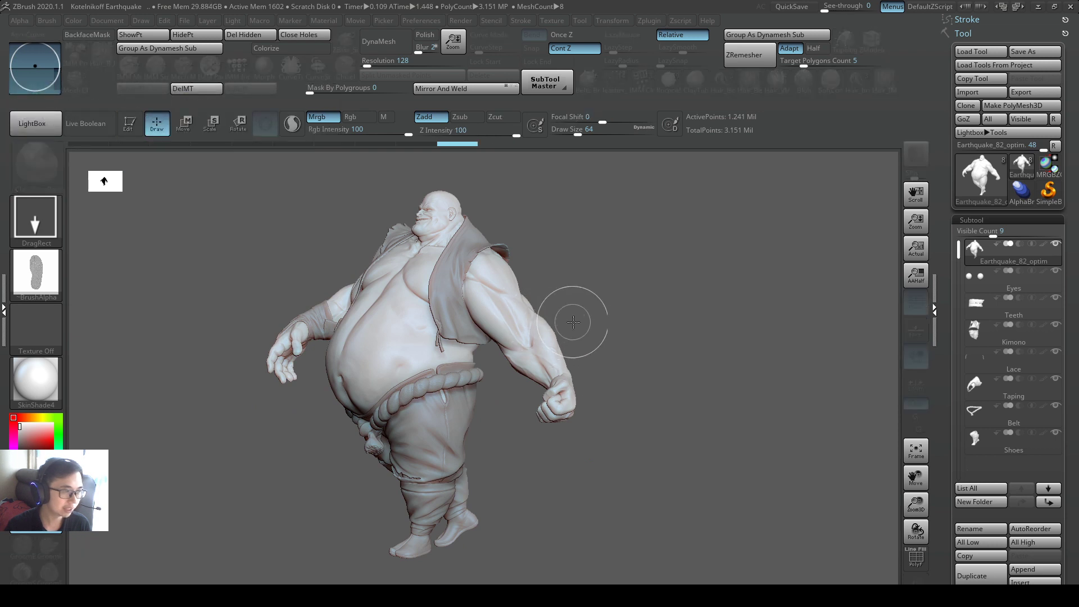
mouse_move(573, 323)
left_mouse_down()
mouse_move(654, 421)
mouse_move(689, 515)
left_mouse_up()
left_click_drag(368, 423, 356, 549)
left_click_drag(160, 379, 248, 494)
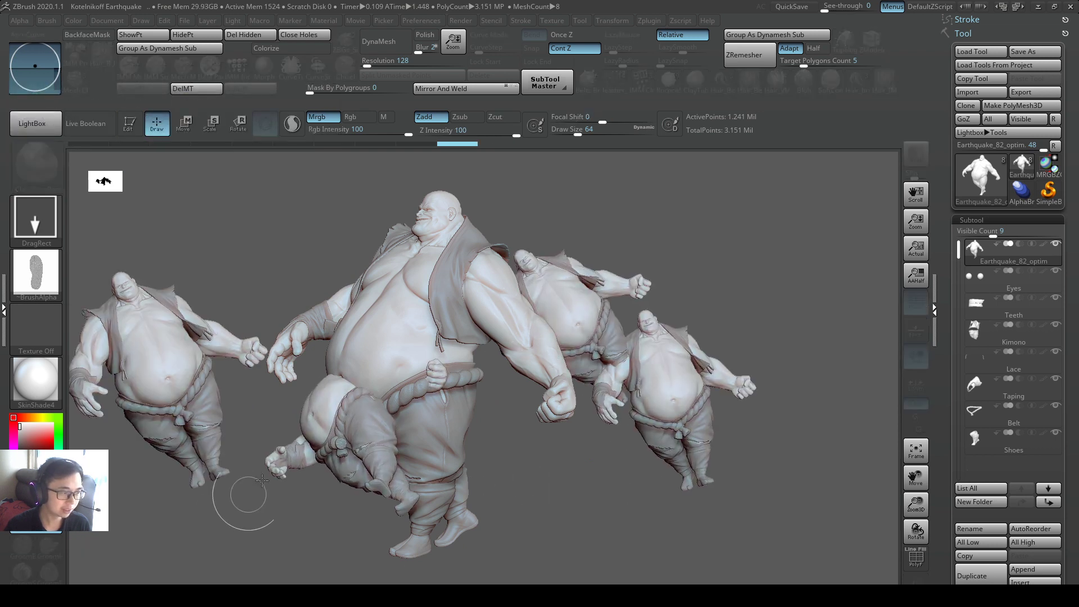
left_click_drag(639, 256, 676, 374)
left_click_drag(584, 454, 591, 541)
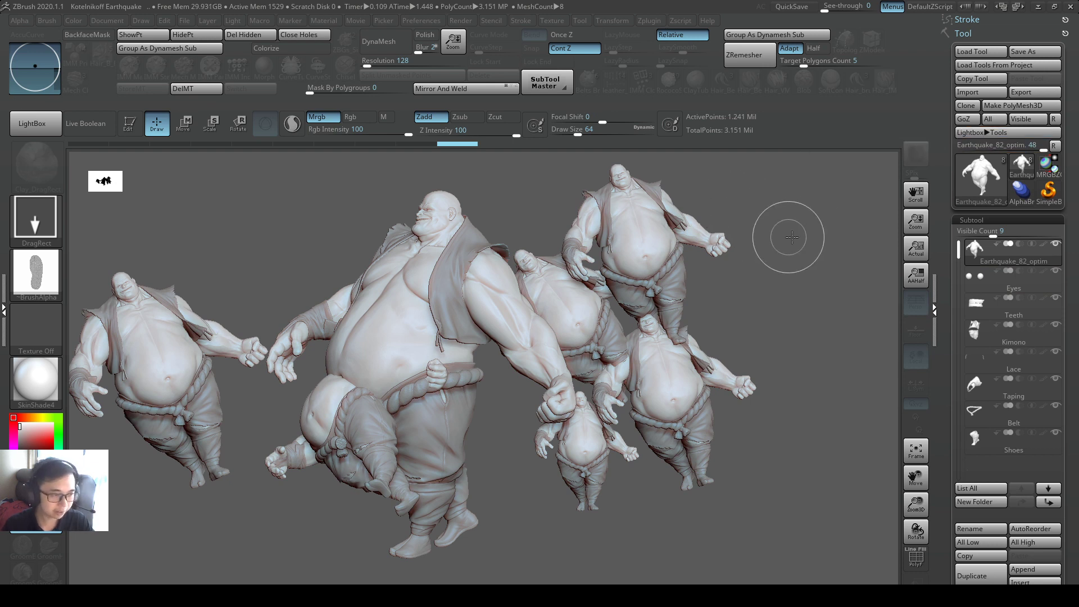
Step: Clear the canvas, draw a single full figure of the character and make it editable in a centred front view
key("ctrl+n")
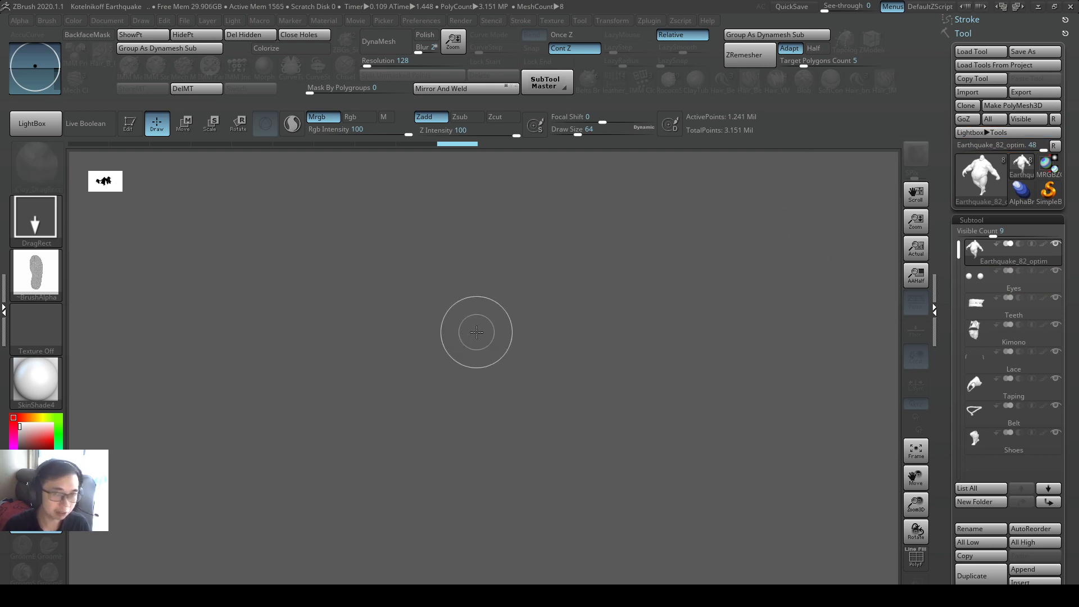
mouse_move(475, 332)
left_mouse_down()
mouse_move(501, 373)
mouse_move(519, 503)
mouse_move(513, 573)
left_mouse_up()
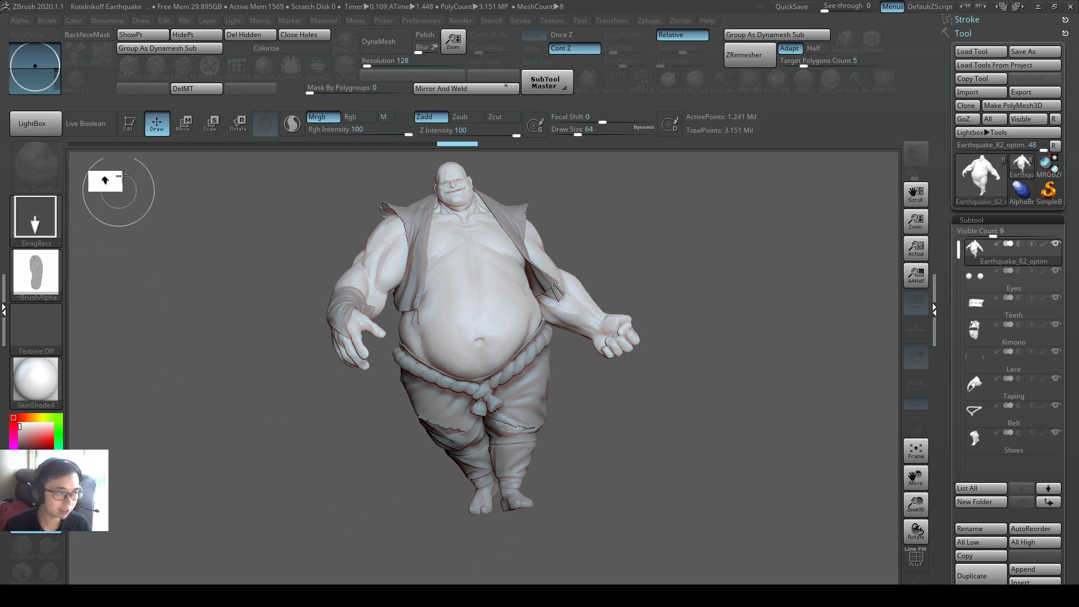
key("t")
right_click_drag(630, 322, 591, 335)
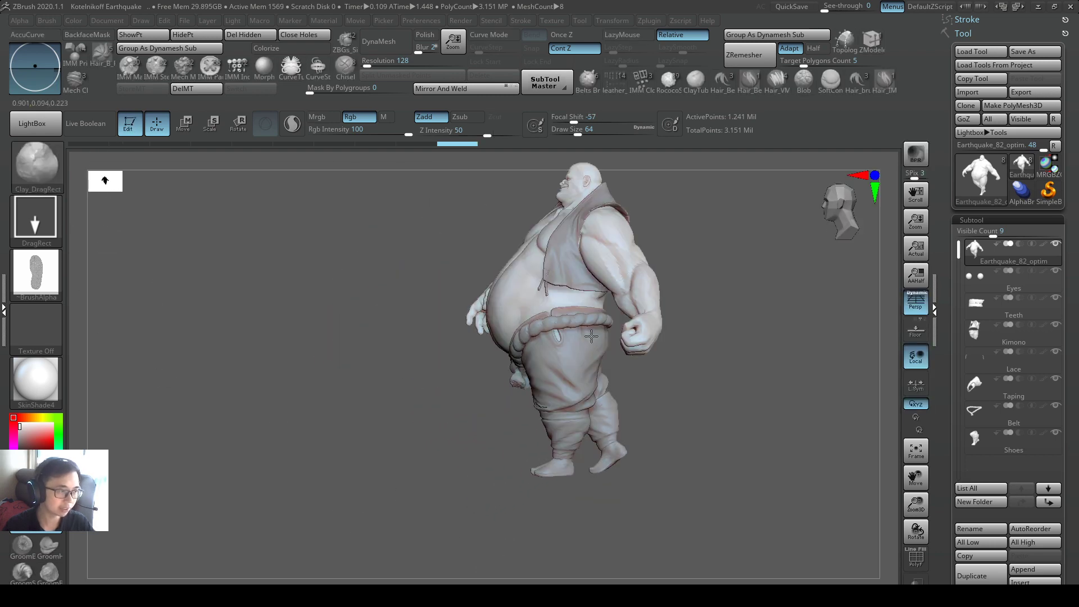
right_click_drag(529, 264, 597, 279, "alt")
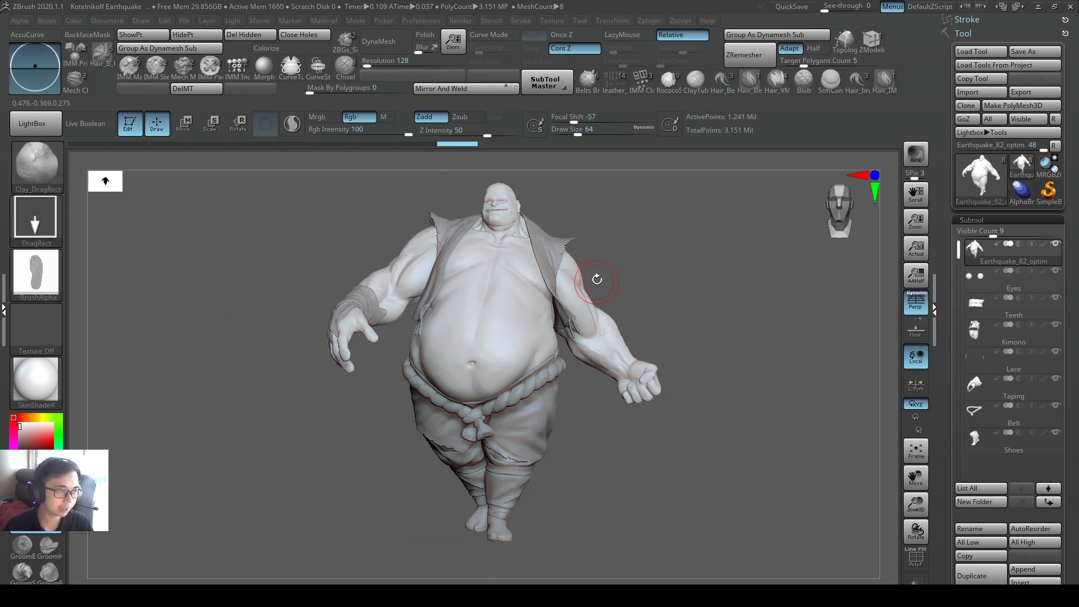
Step: Check the document's width and height settings, examine the torso and arm up close, and return to the full figure
left_click(104, 23)
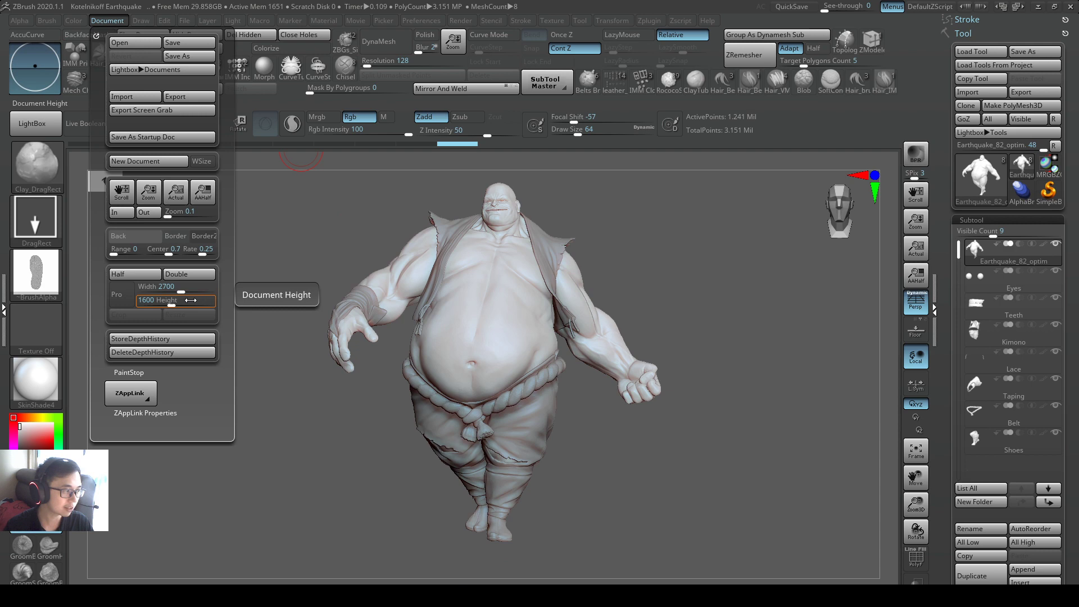
key("ctrl")
right_click_drag(553, 206, 756, 301, "ctrl")
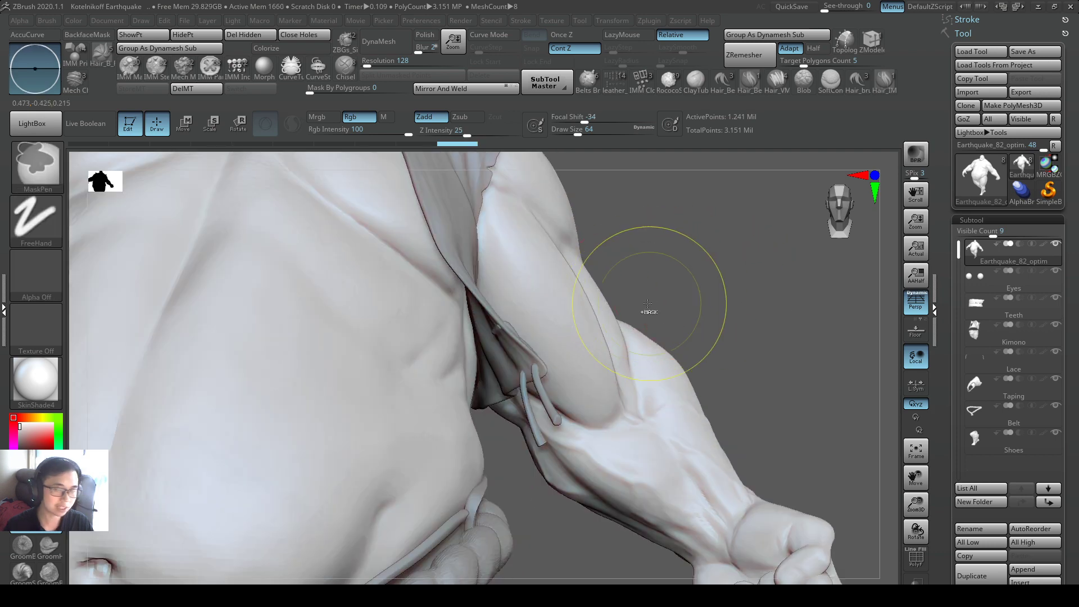
right_click_drag(648, 310, 545, 337, "ctrl")
right_click_drag(546, 338, 480, 332, "alt")
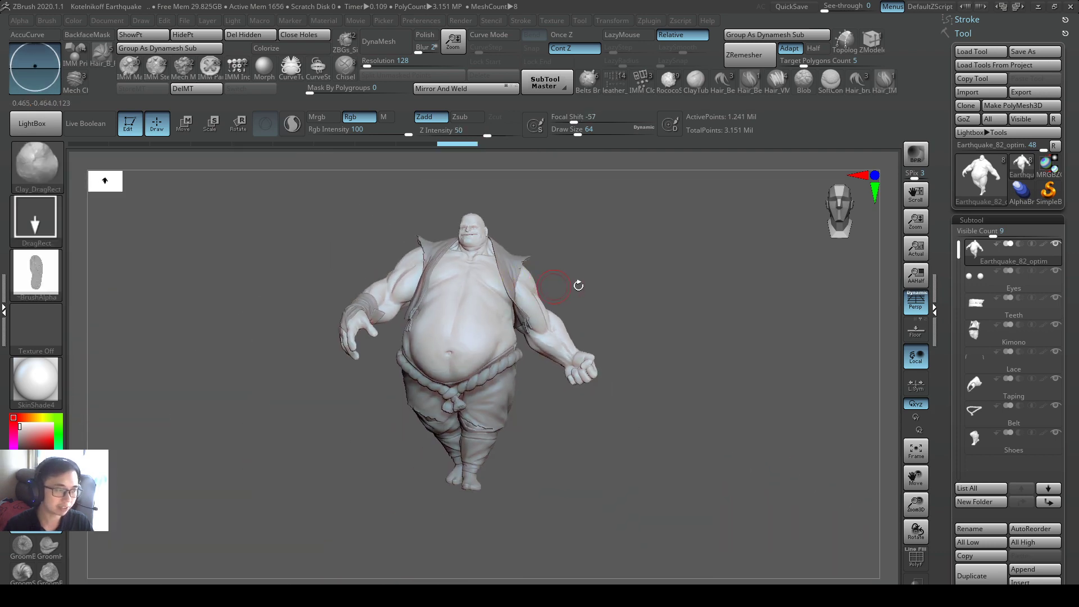
left_click_drag(897, 152, 70, 587, "ctrl")
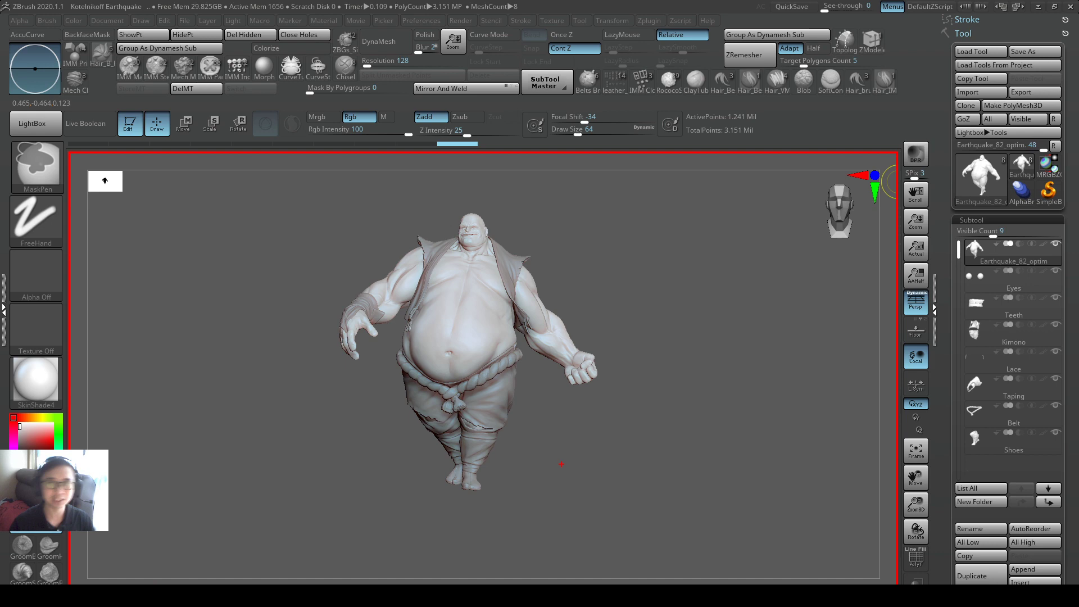
key("Escape")
mouse_move(1022, 167)
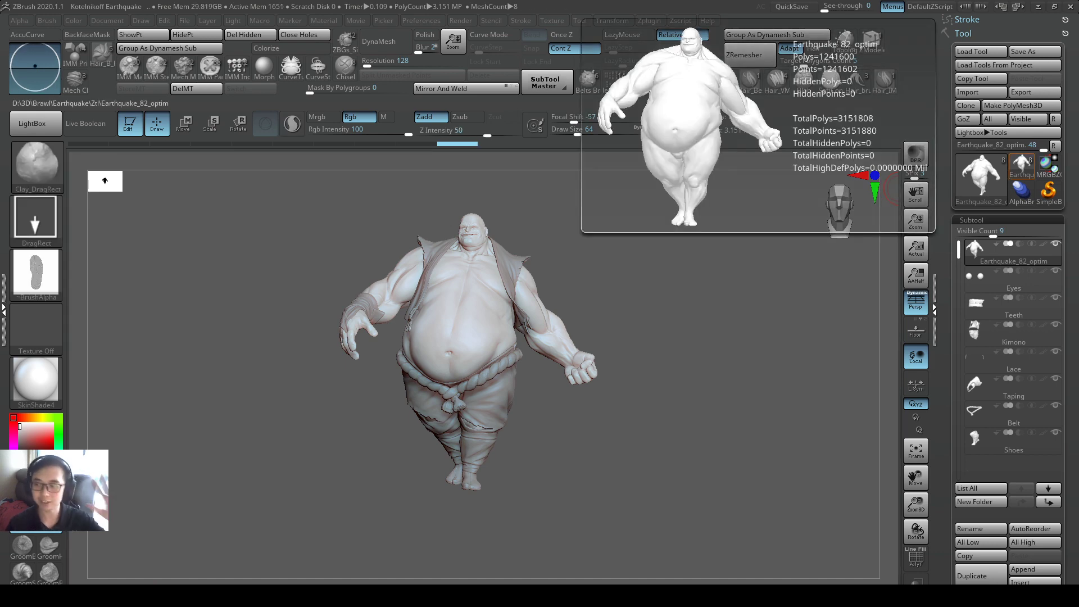